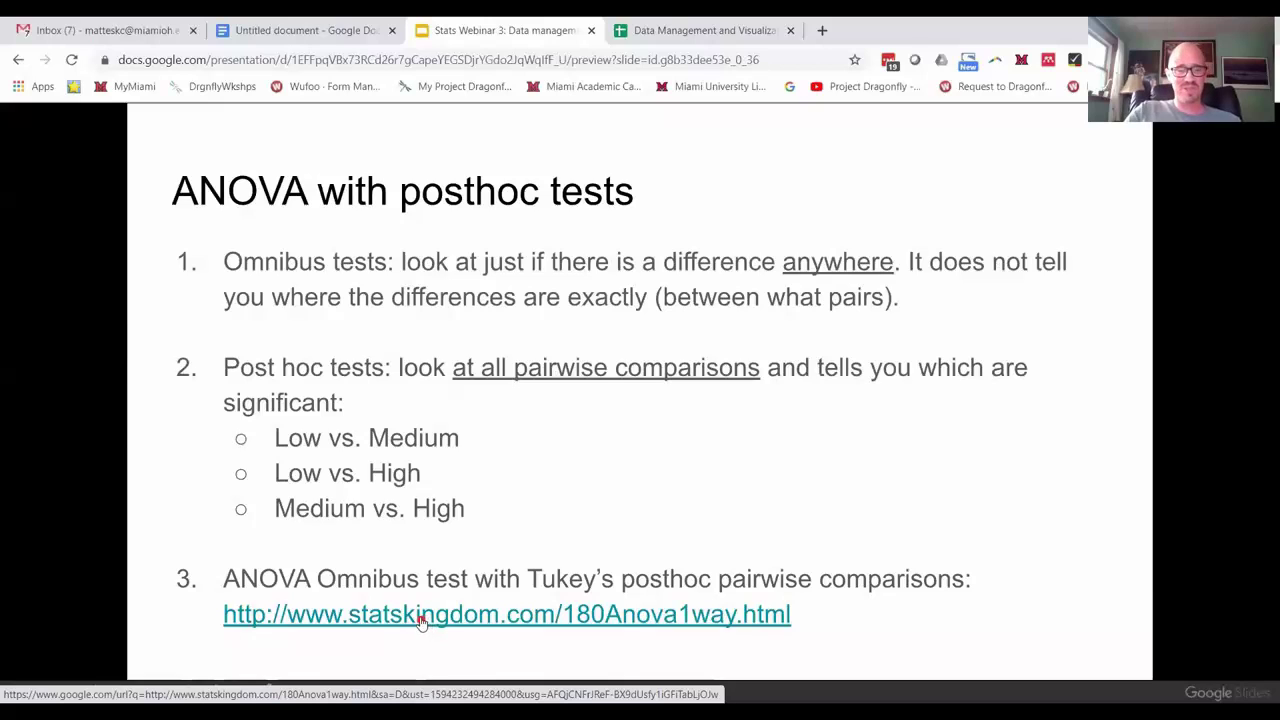
# Open the statskingdom.com/180Anova1way.html One Way ANOVA calculator link from the slide in a new tab
pyautogui.click(425, 620)
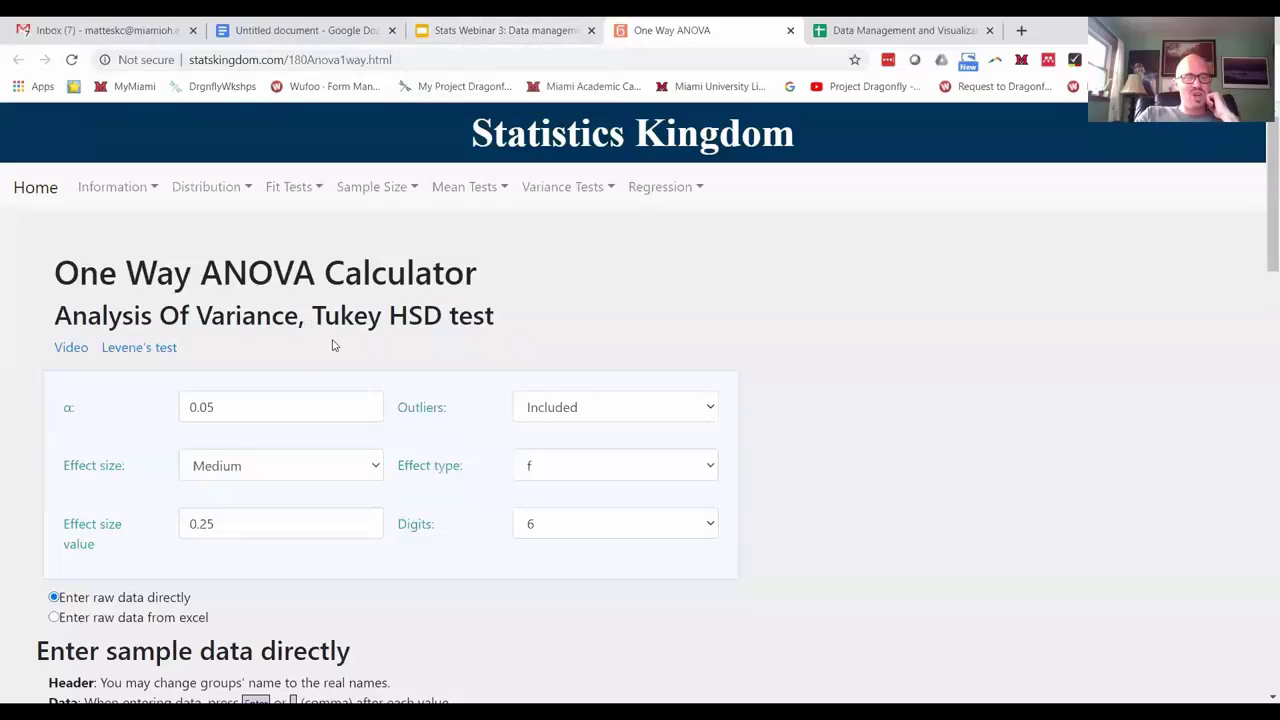
# Revisit the ANOVA posthoc slide, then return to the calculator page
pyautogui.click(540, 32)
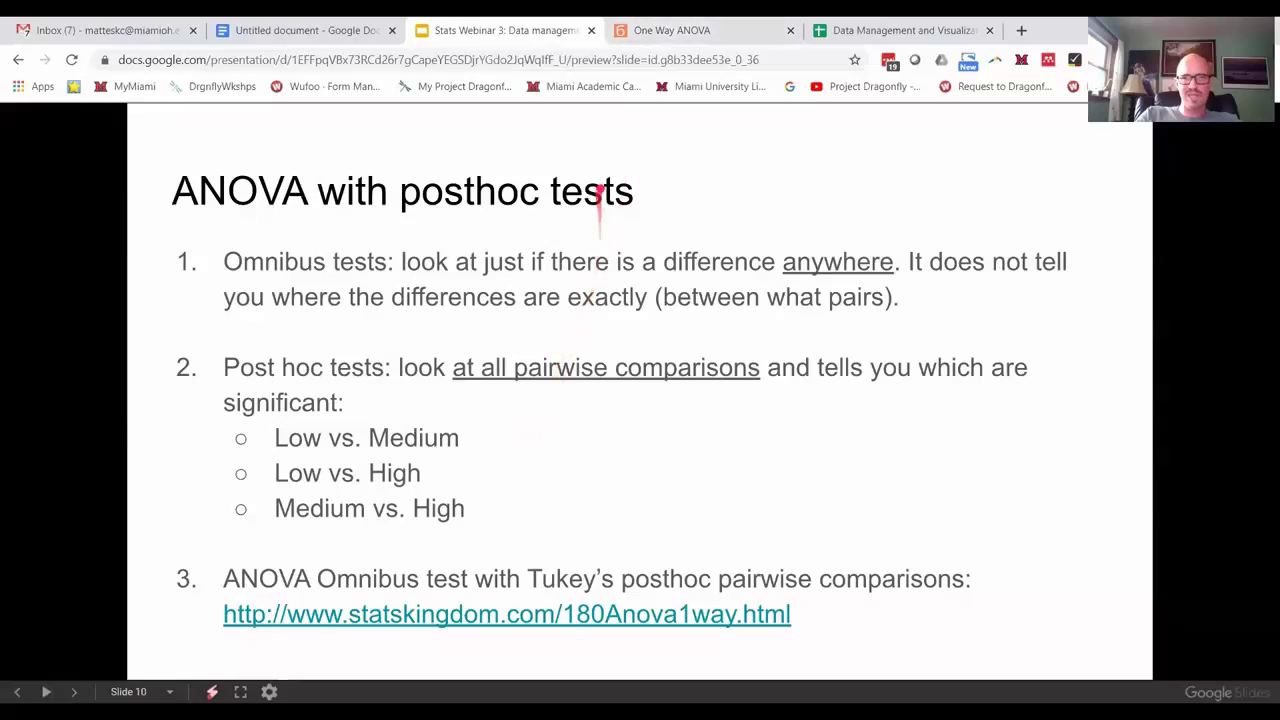
pyautogui.click(695, 37)
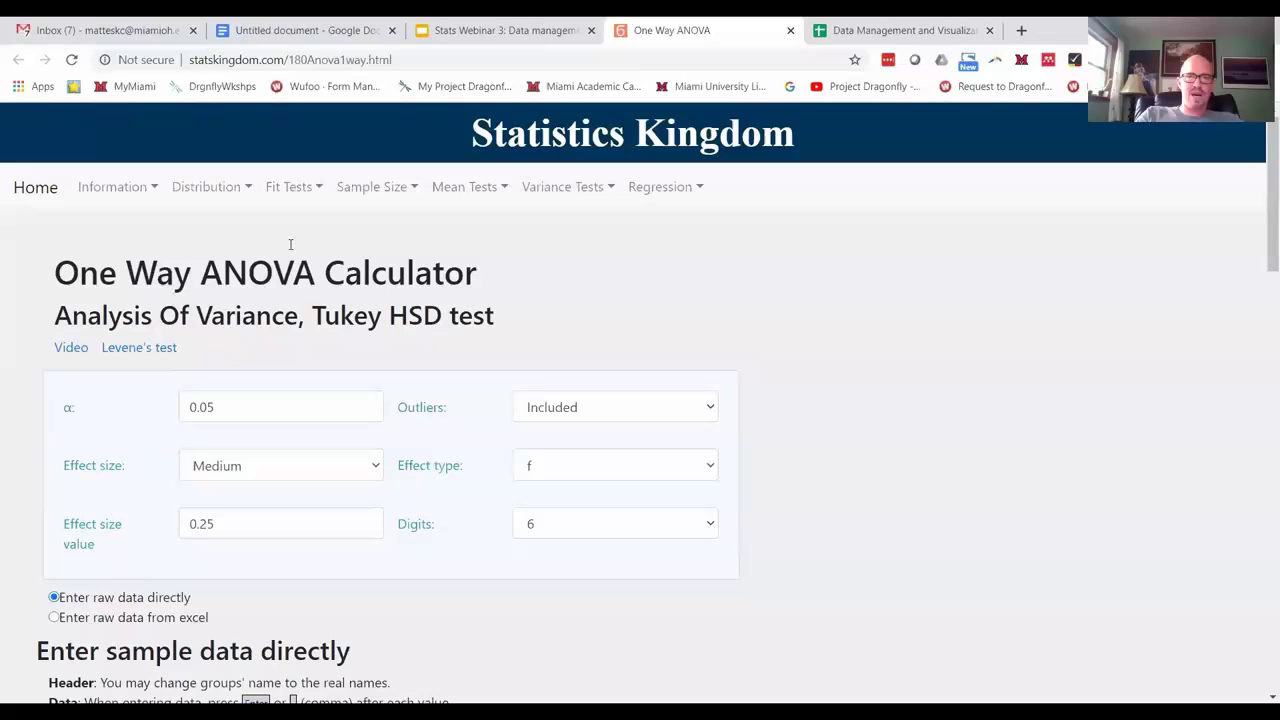
pyautogui.scroll(-6, 400, 330)
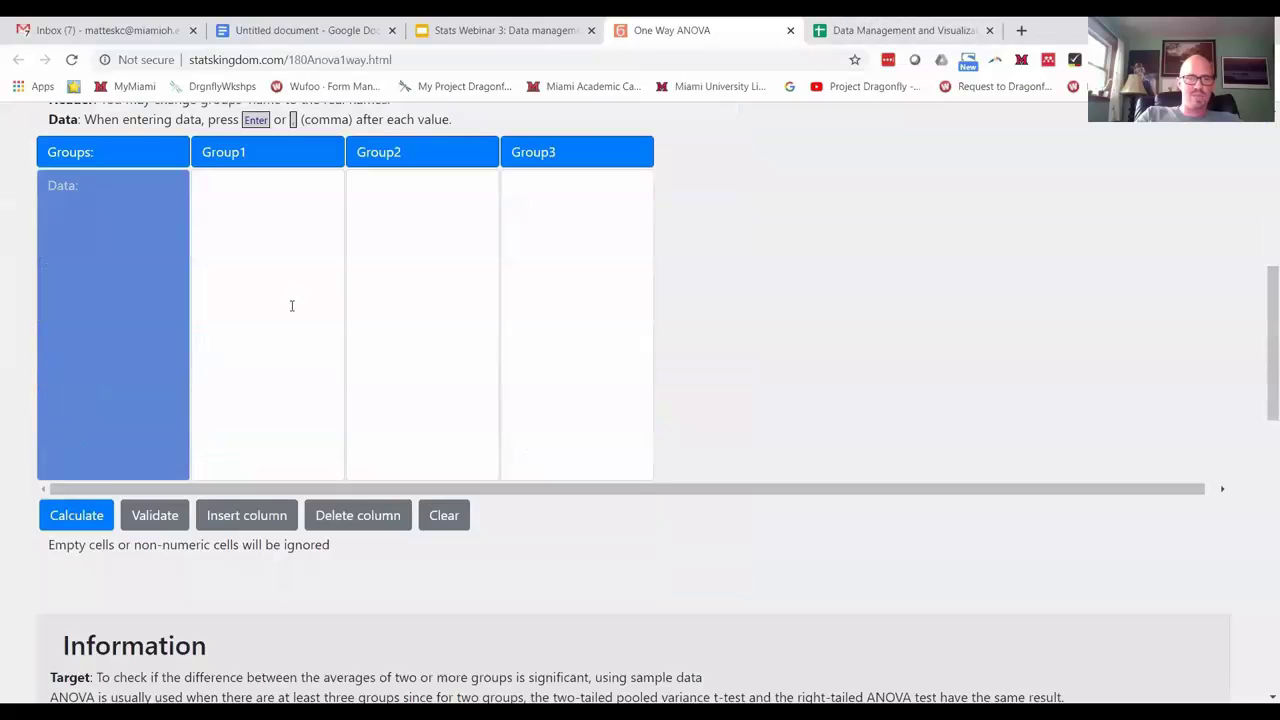
pyautogui.scroll(1, 270, 310)
# Check the empty Group1, Group2 and Group3 columns, then switch to the Data Management spreadsheet
pyautogui.click(226, 283)
pyautogui.click(450, 276)
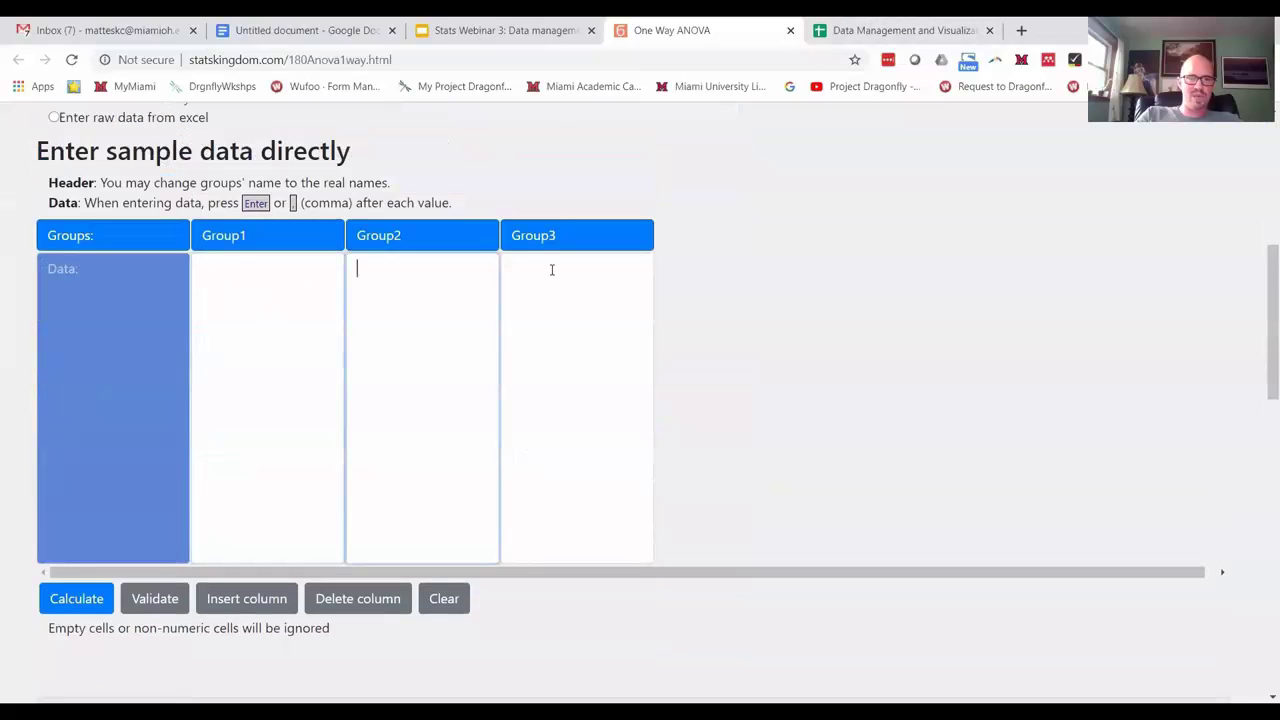
pyautogui.click(551, 266)
pyautogui.click(289, 289)
pyautogui.click(437, 283)
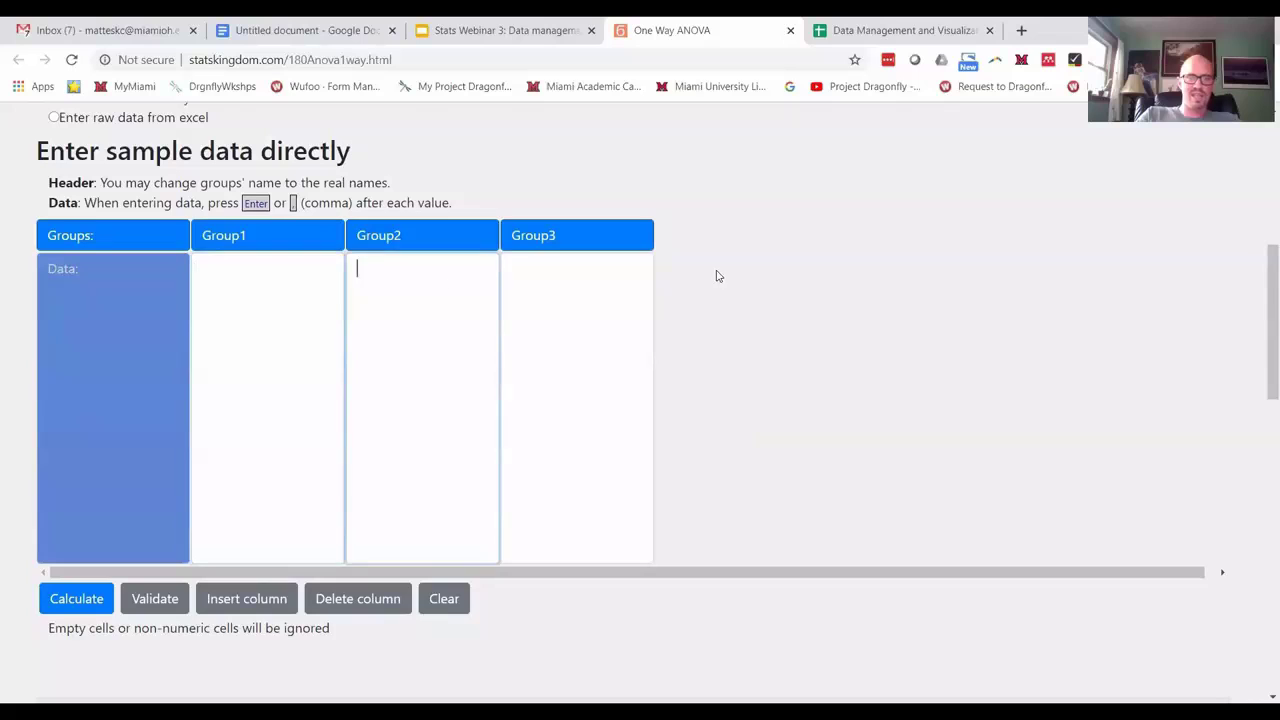
pyautogui.click(588, 280)
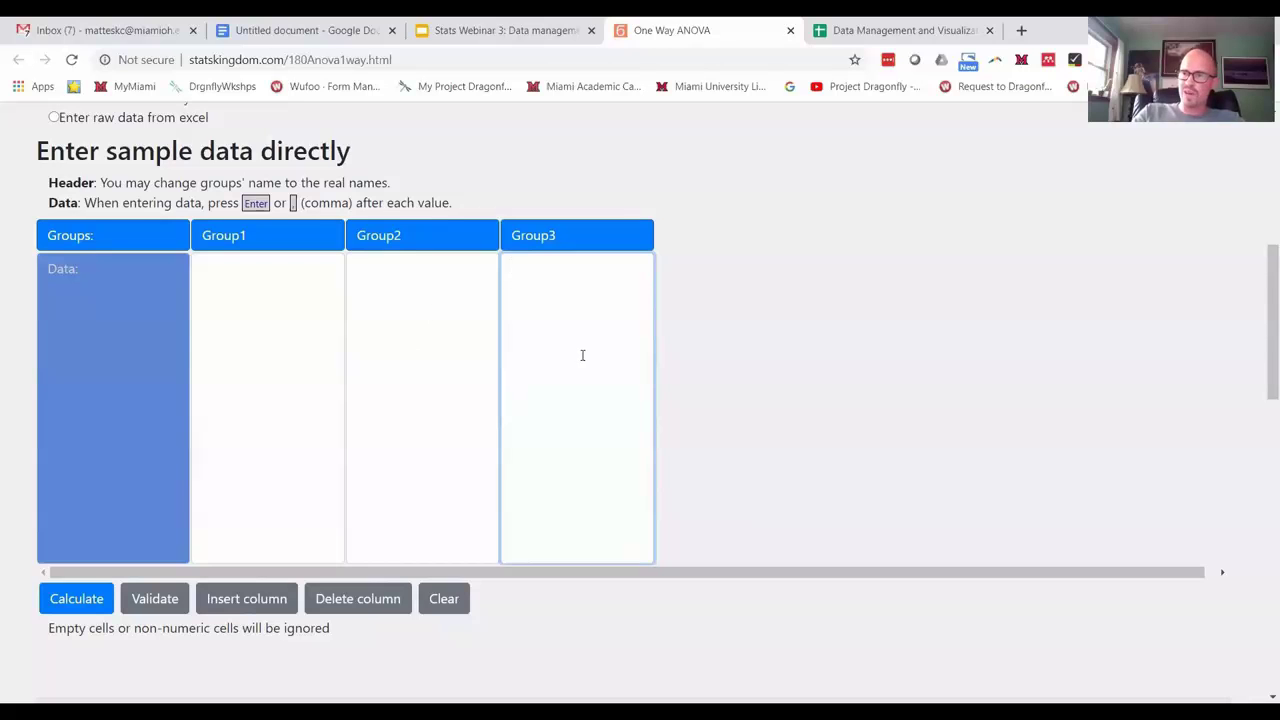
pyautogui.scroll(5, 586, 360)
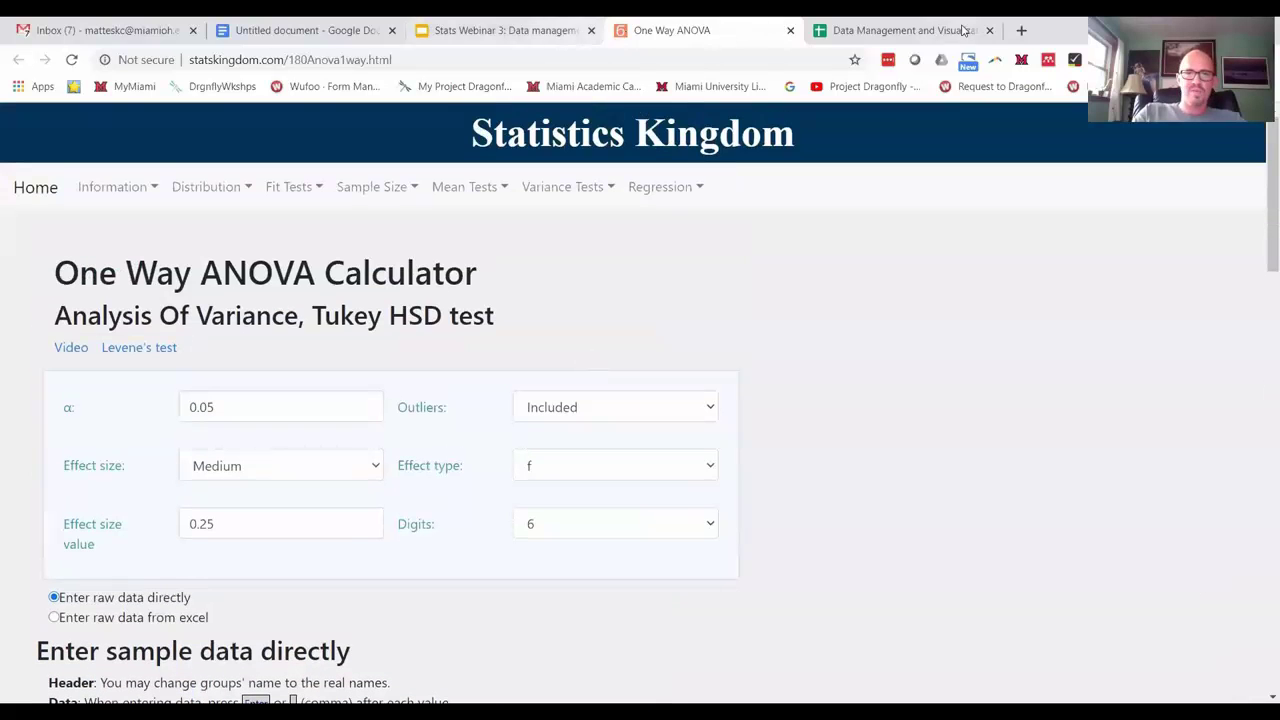
pyautogui.click(915, 30)
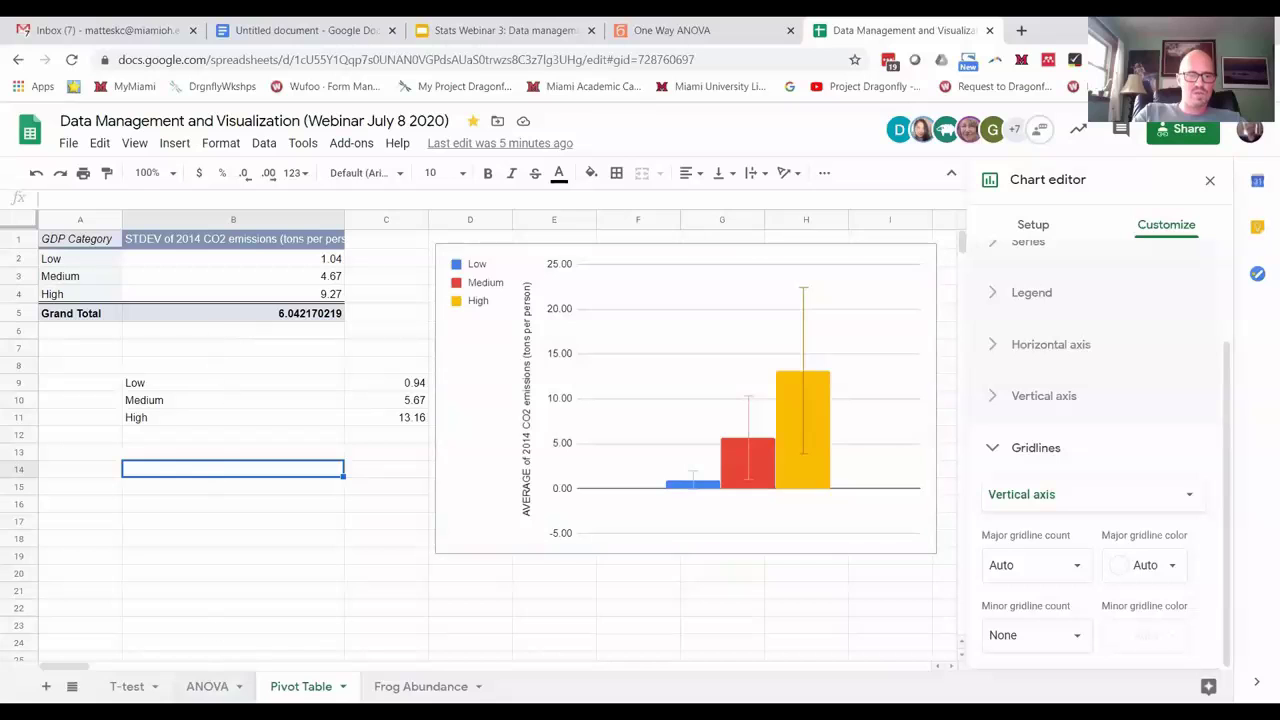
# On the ANOVA sheet, copy cells D5:D92 holding the Low group's CO2 values
pyautogui.hotkey('ctrl', 'shift', 'pageup')
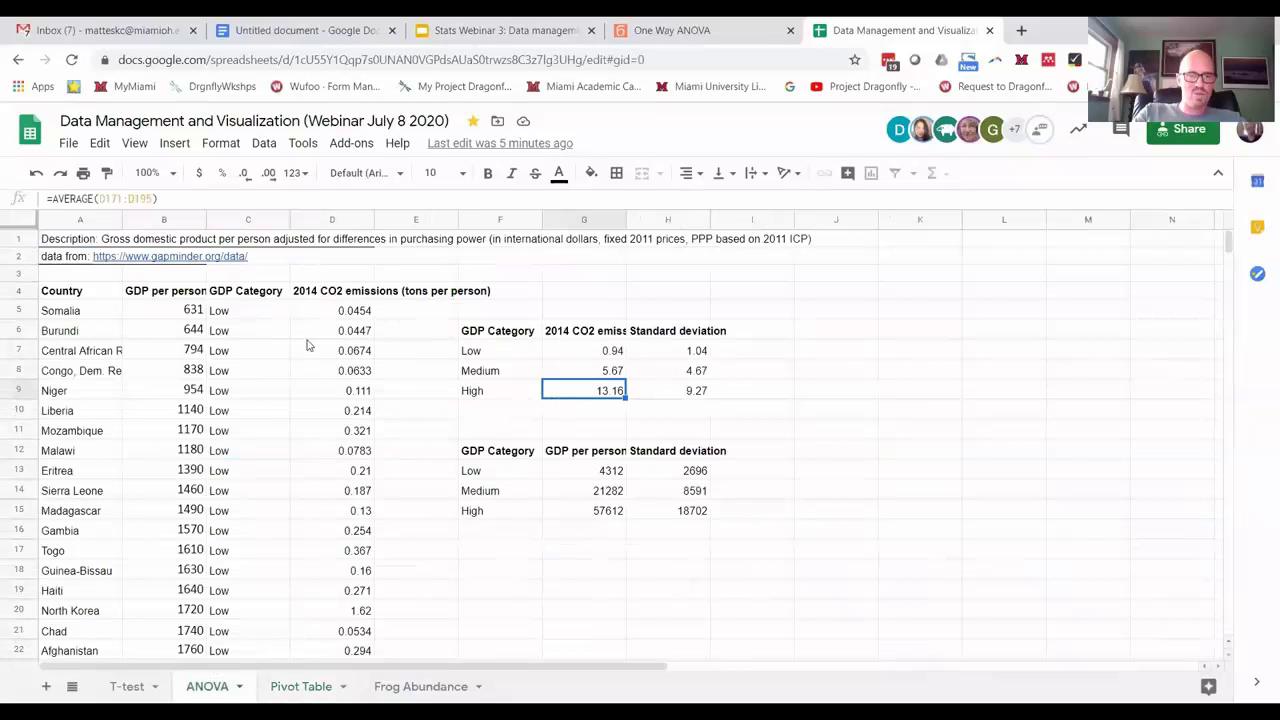
pyautogui.click(249, 318)
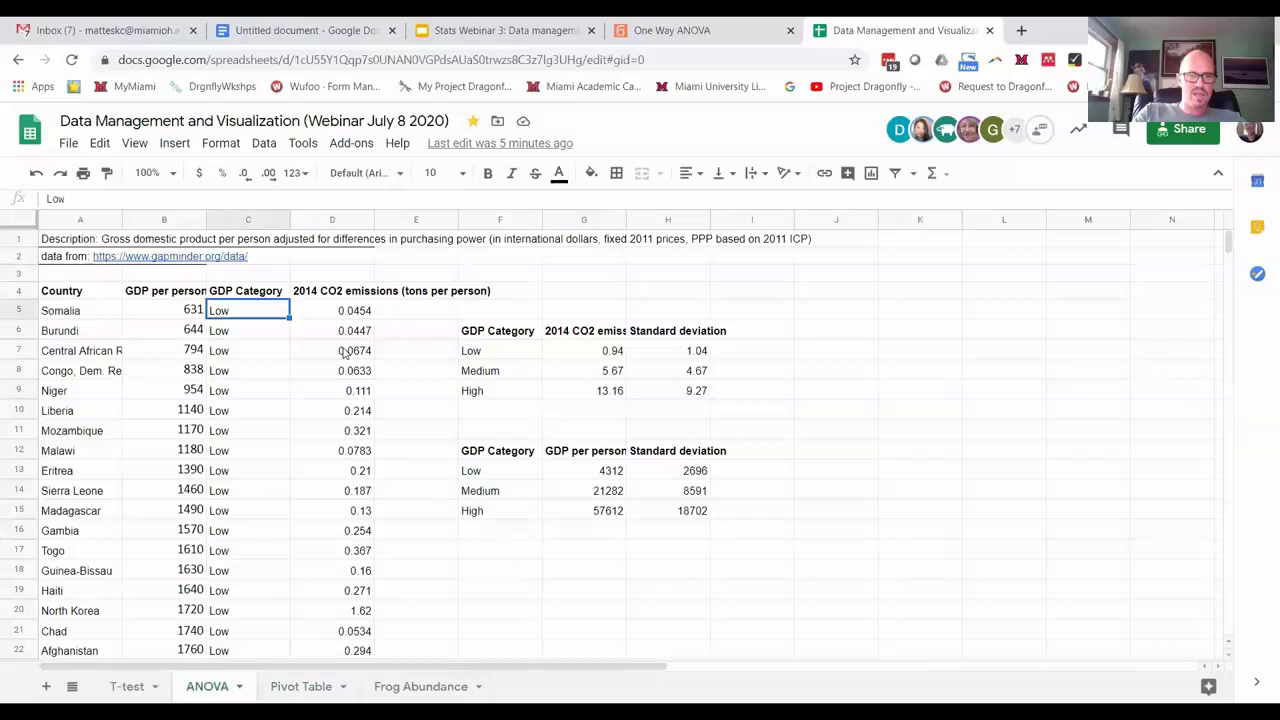
pyautogui.moveTo(337, 316); pyautogui.dragTo(336, 680)
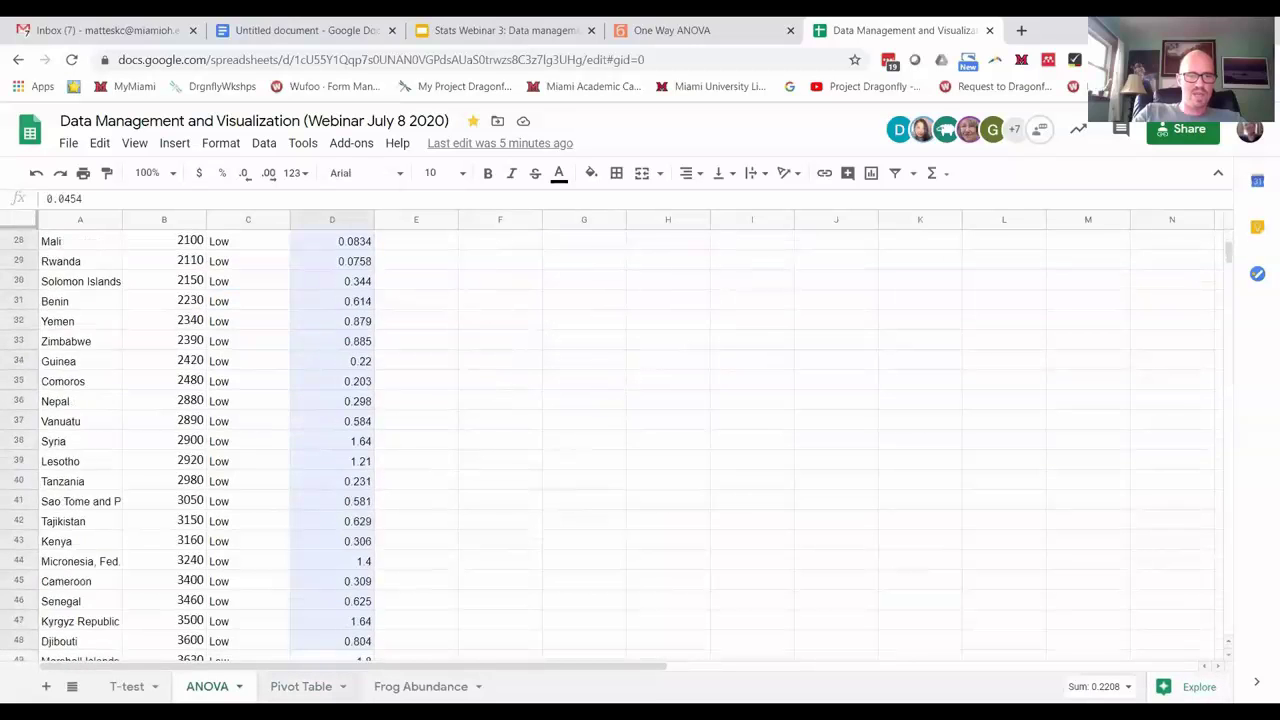
pyautogui.moveTo(336, 681); pyautogui.dragTo(336, 466)
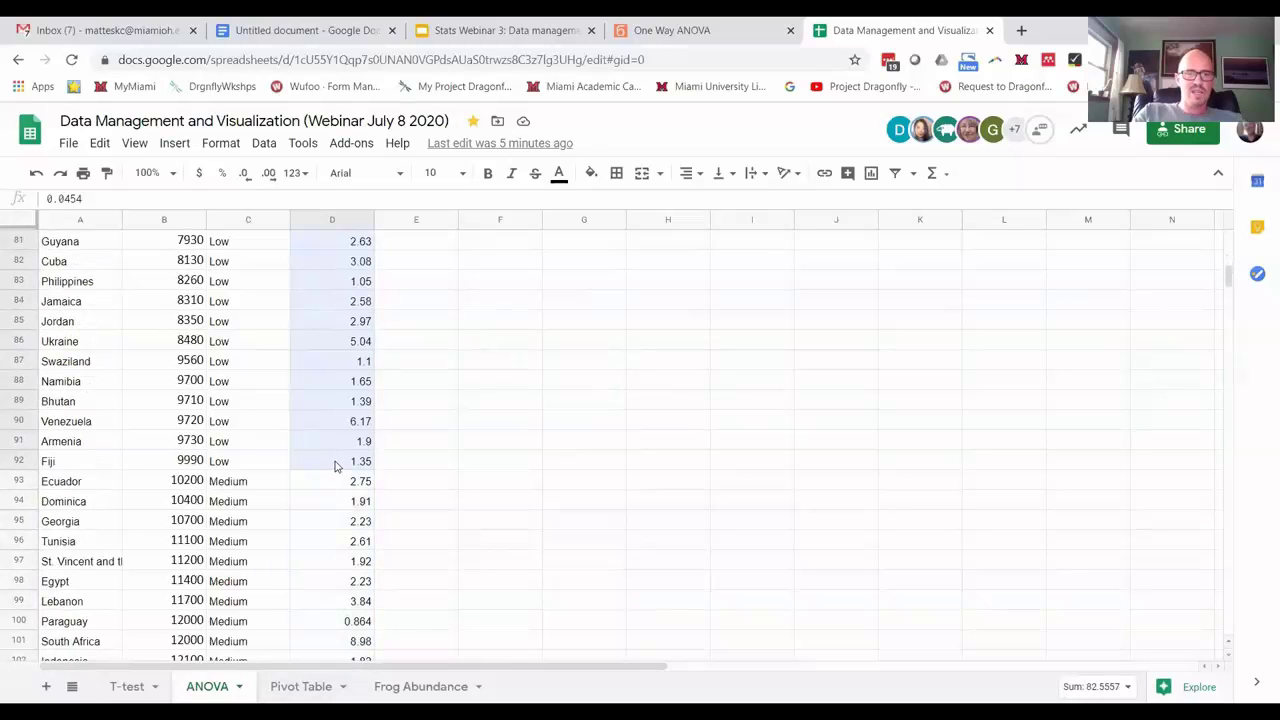
pyautogui.moveTo(336, 466); pyautogui.dragTo(340, 468)
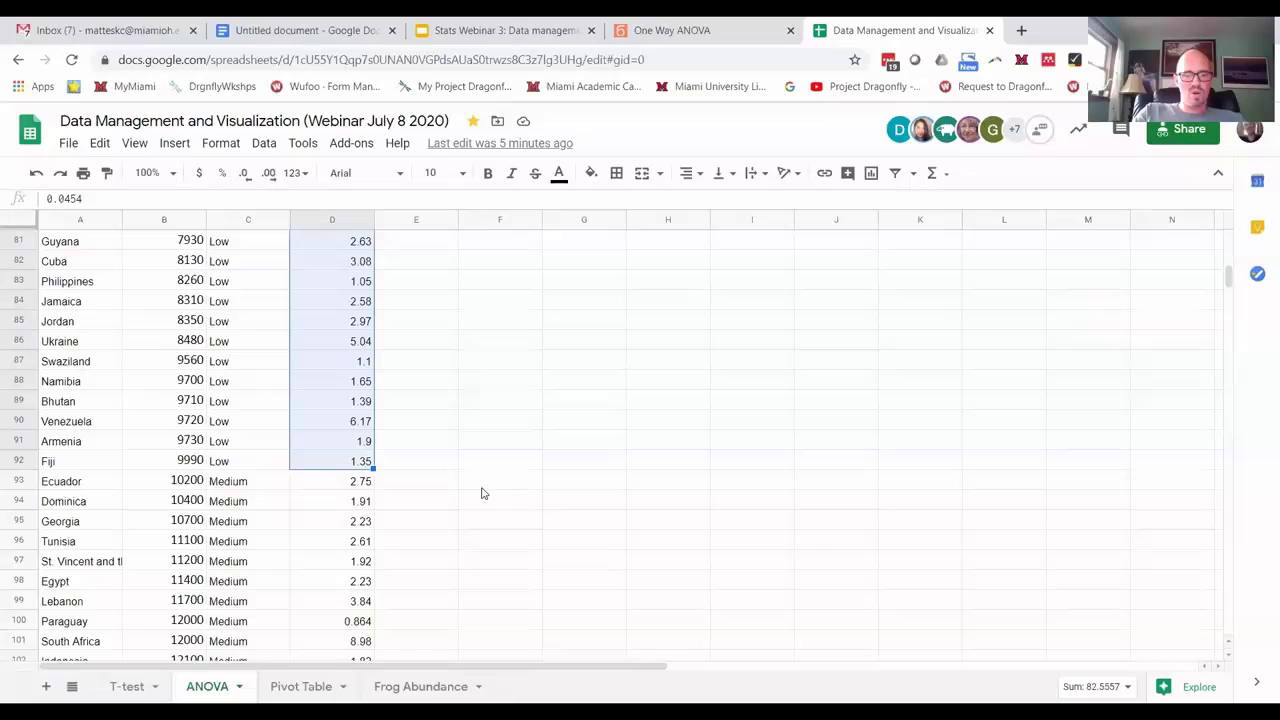
pyautogui.hotkey('ctrl', 'c')
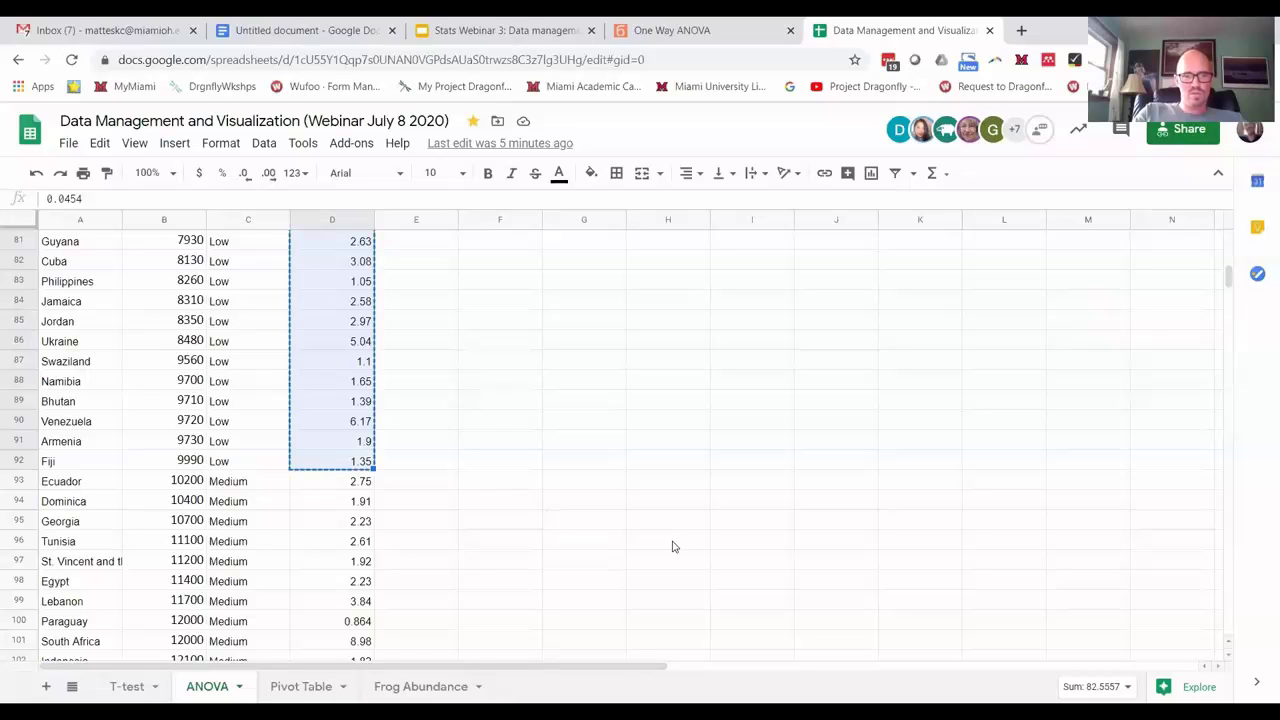
# Paste the Low-group CO2 values, 0.0454 down to 1.35, into the calculator's Group1 box
pyautogui.click(677, 30)
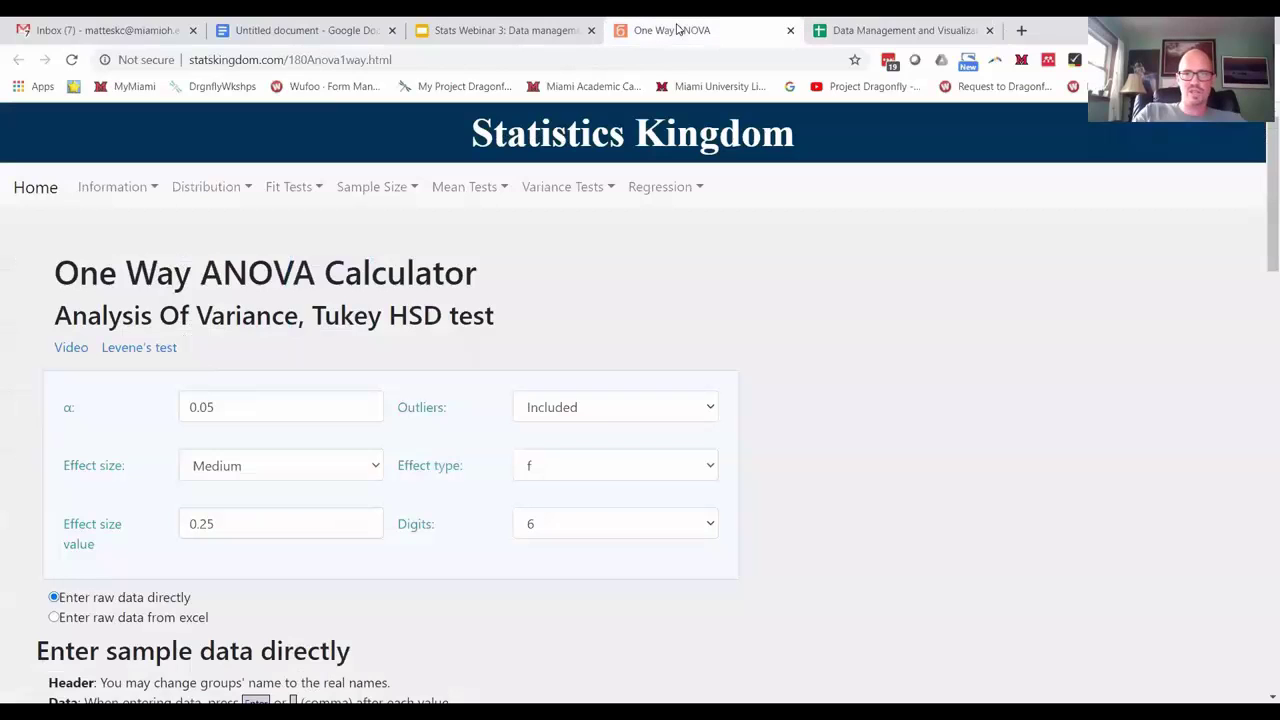
pyautogui.scroll(-3, 238, 362)
pyautogui.scroll(-2, 240, 366)
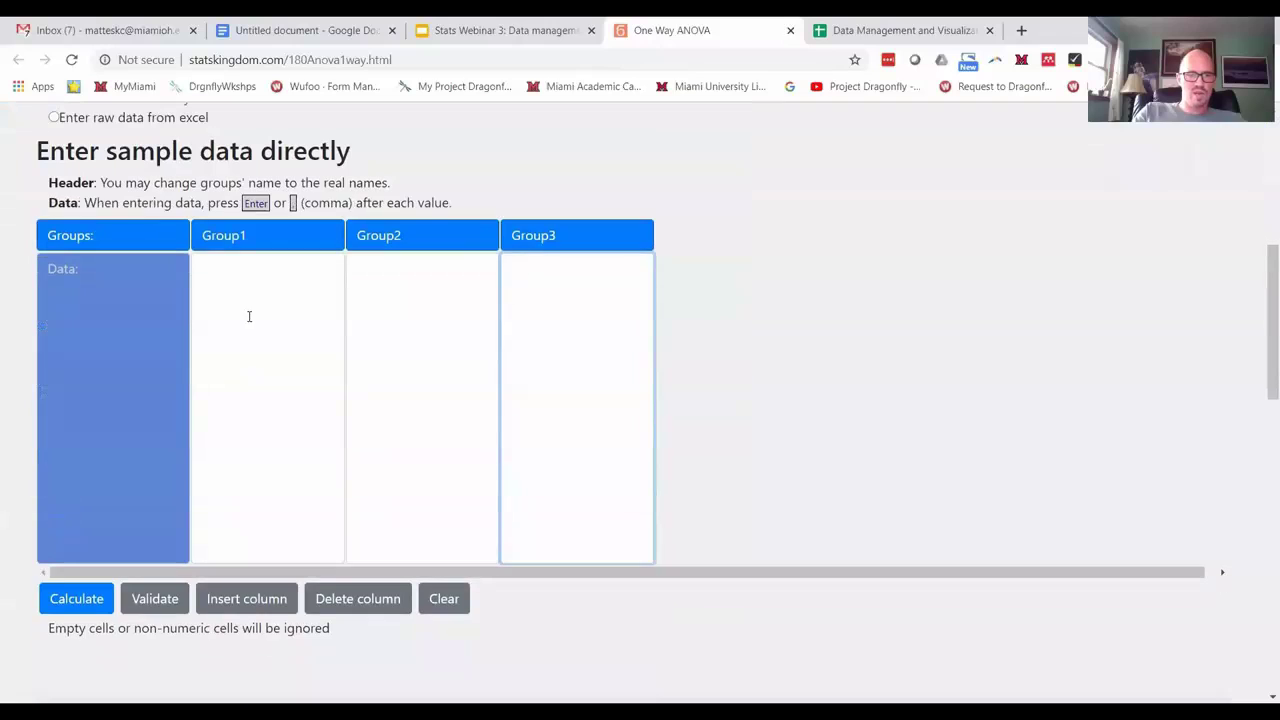
pyautogui.click(250, 314)
pyautogui.hotkey('ctrl', 'v')
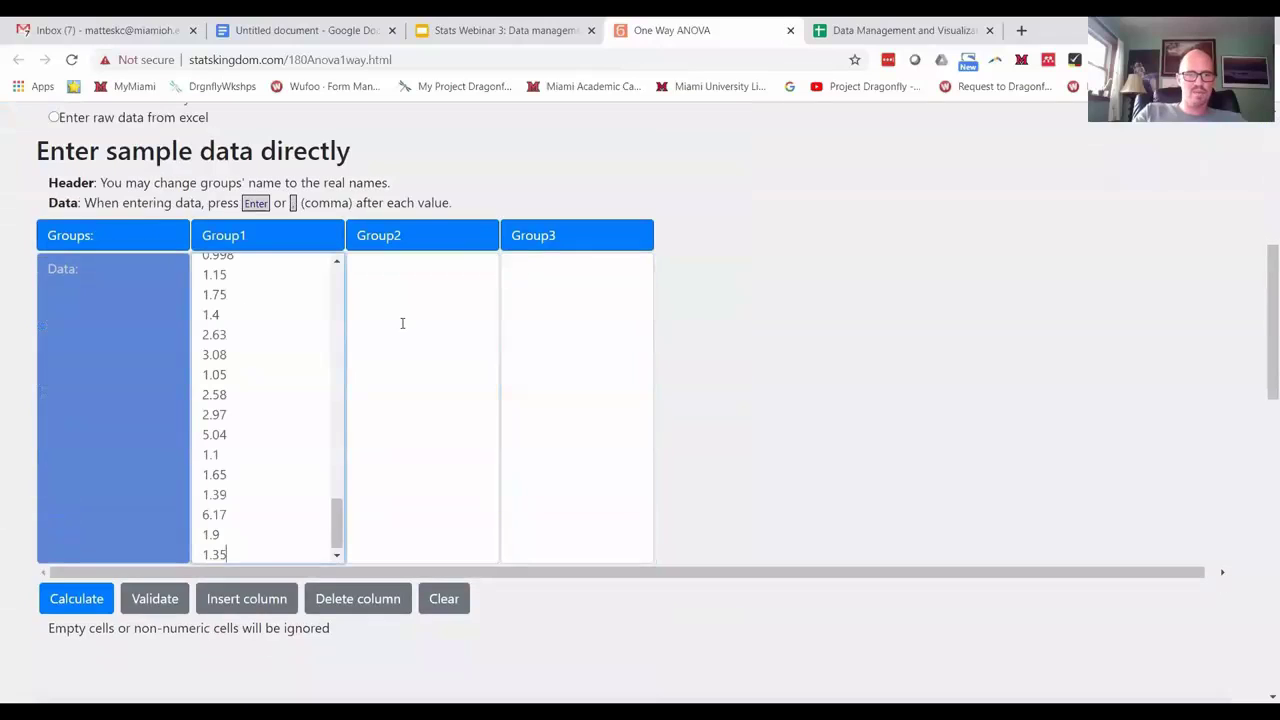
pyautogui.scroll(2, 313, 437)
pyautogui.scroll(2, 315, 420)
pyautogui.scroll(5, 320, 350)
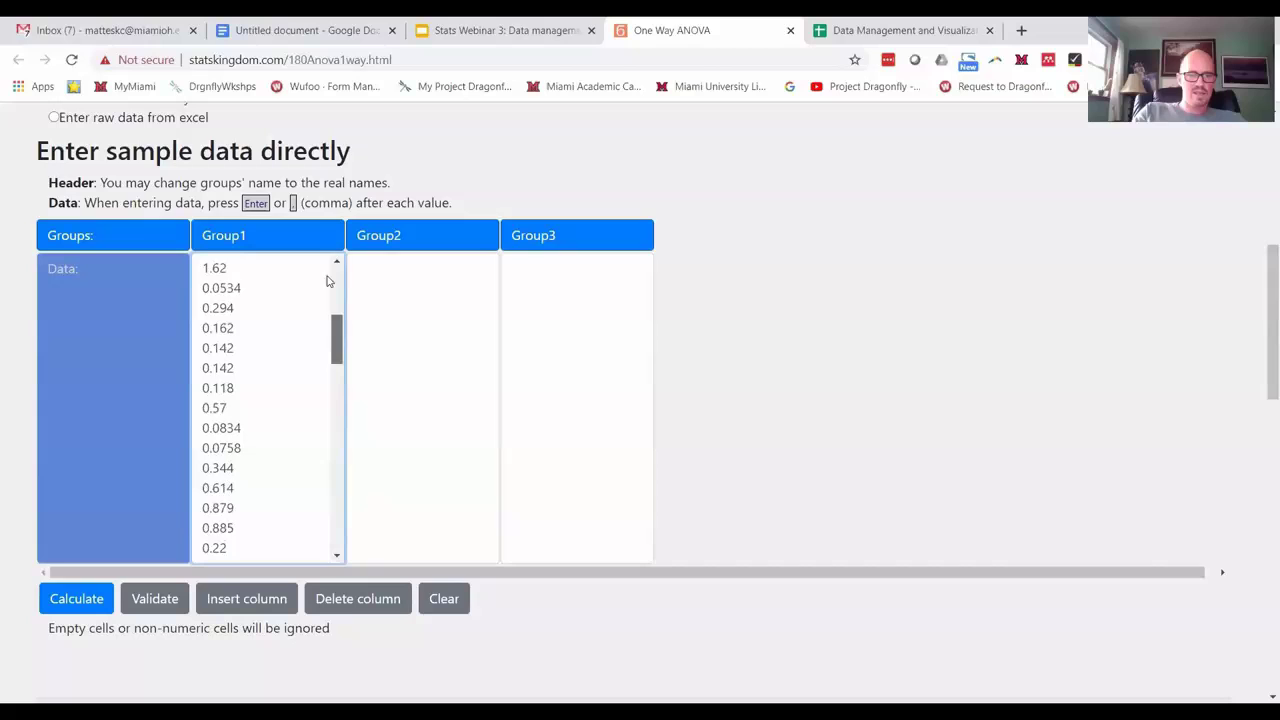
pyautogui.scroll(5, 325, 280)
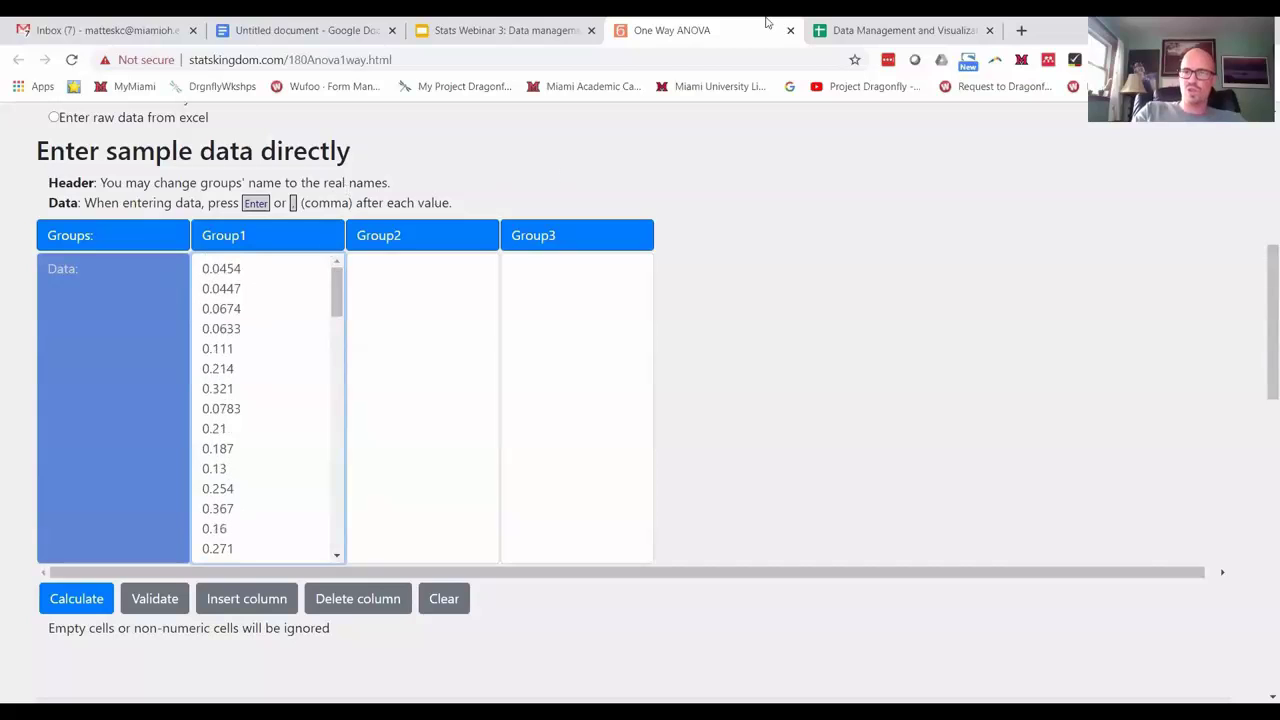
# Copy the Medium CO2 values in D93:D170 and paste them into Group2 (2.75 to 9.47)
pyautogui.click(860, 28)
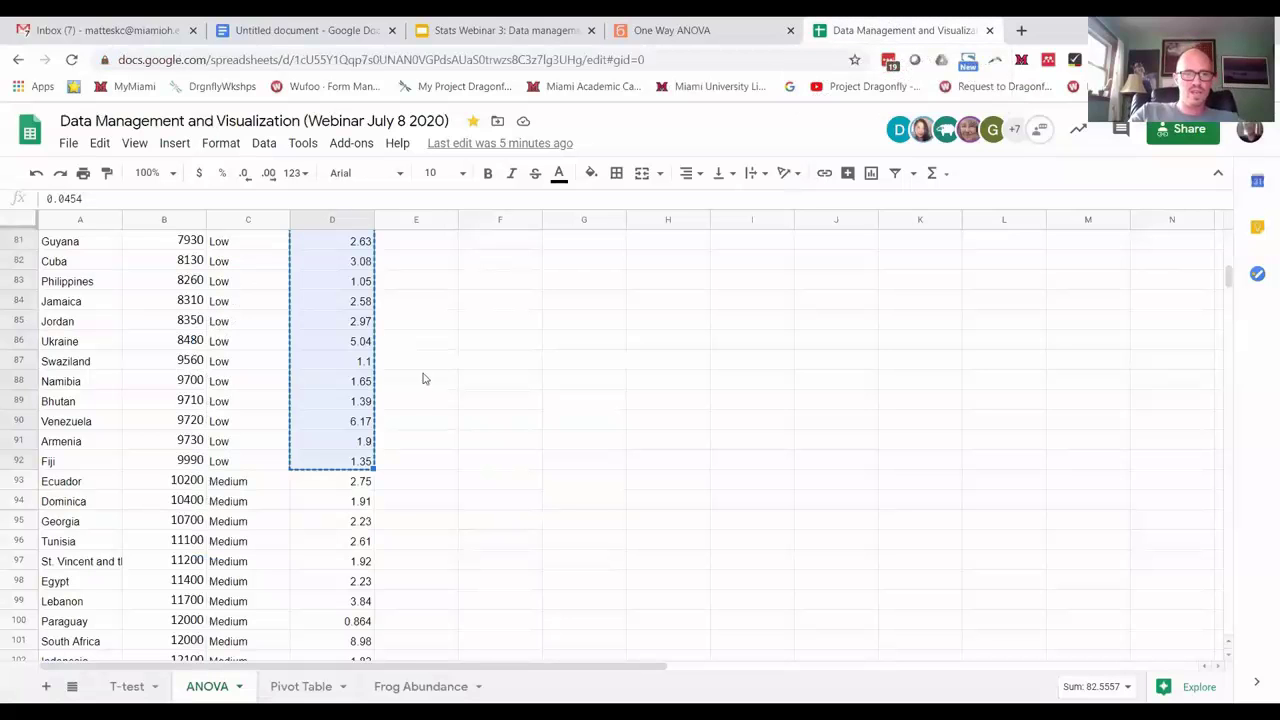
pyautogui.moveTo(322, 493); pyautogui.dragTo(337, 681)
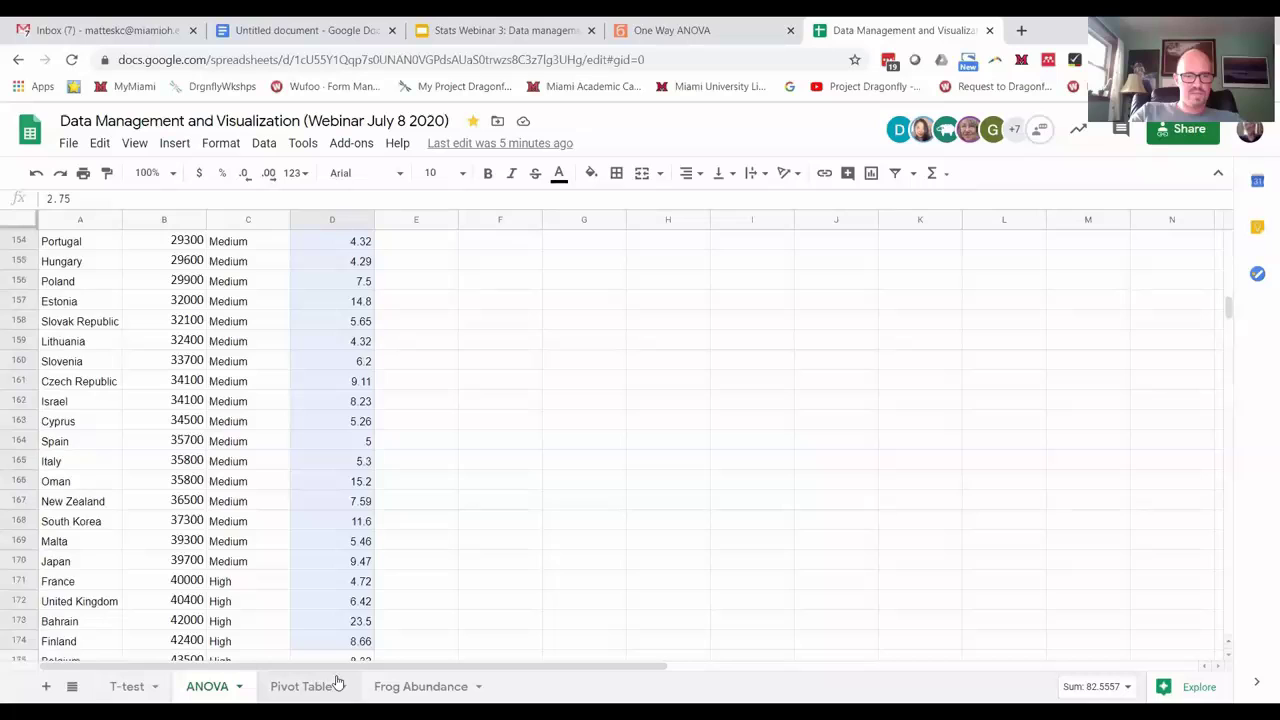
pyautogui.moveTo(337, 681); pyautogui.dragTo(338, 541)
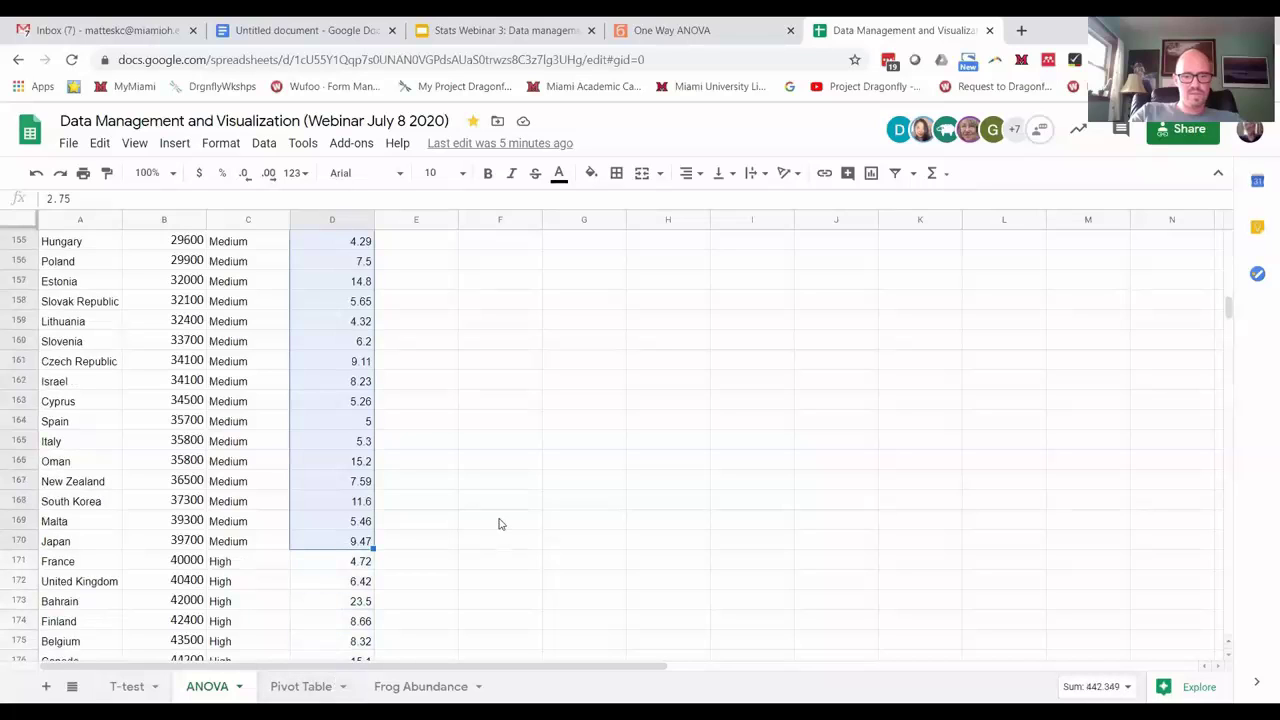
pyautogui.hotkey('ctrl', 'c')
pyautogui.click(714, 28)
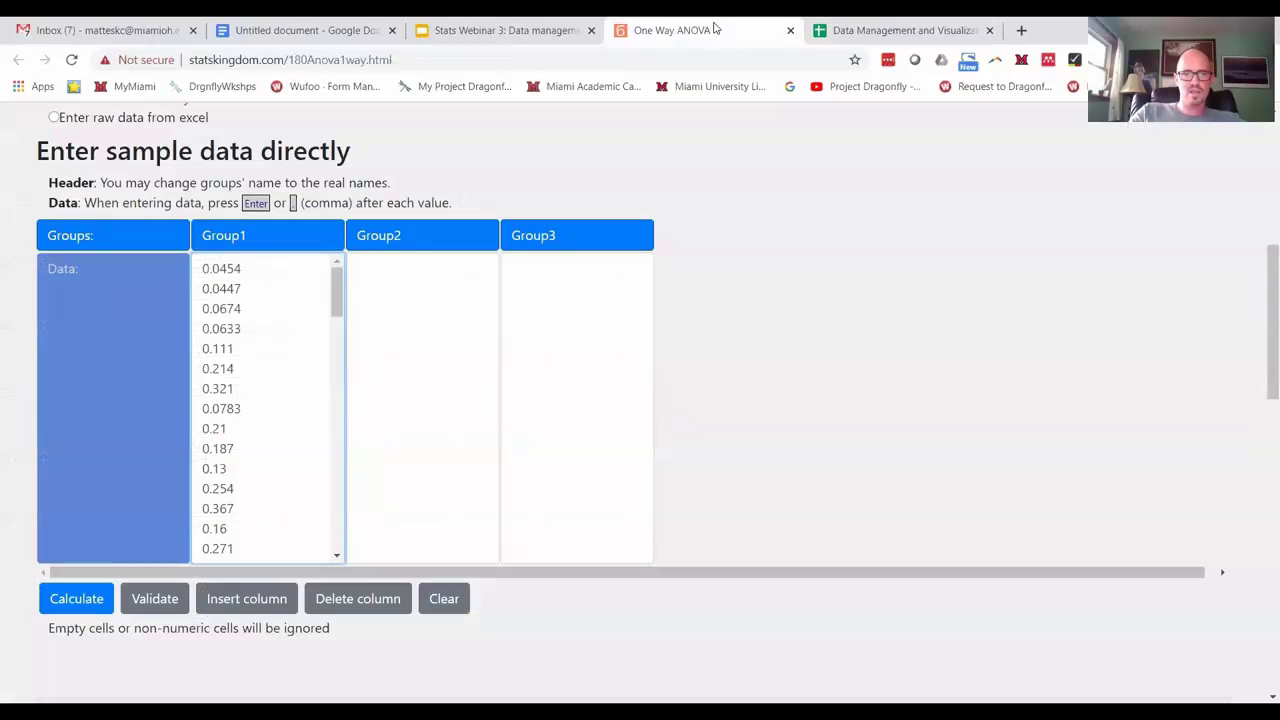
pyautogui.hotkey('ctrl', 'v')
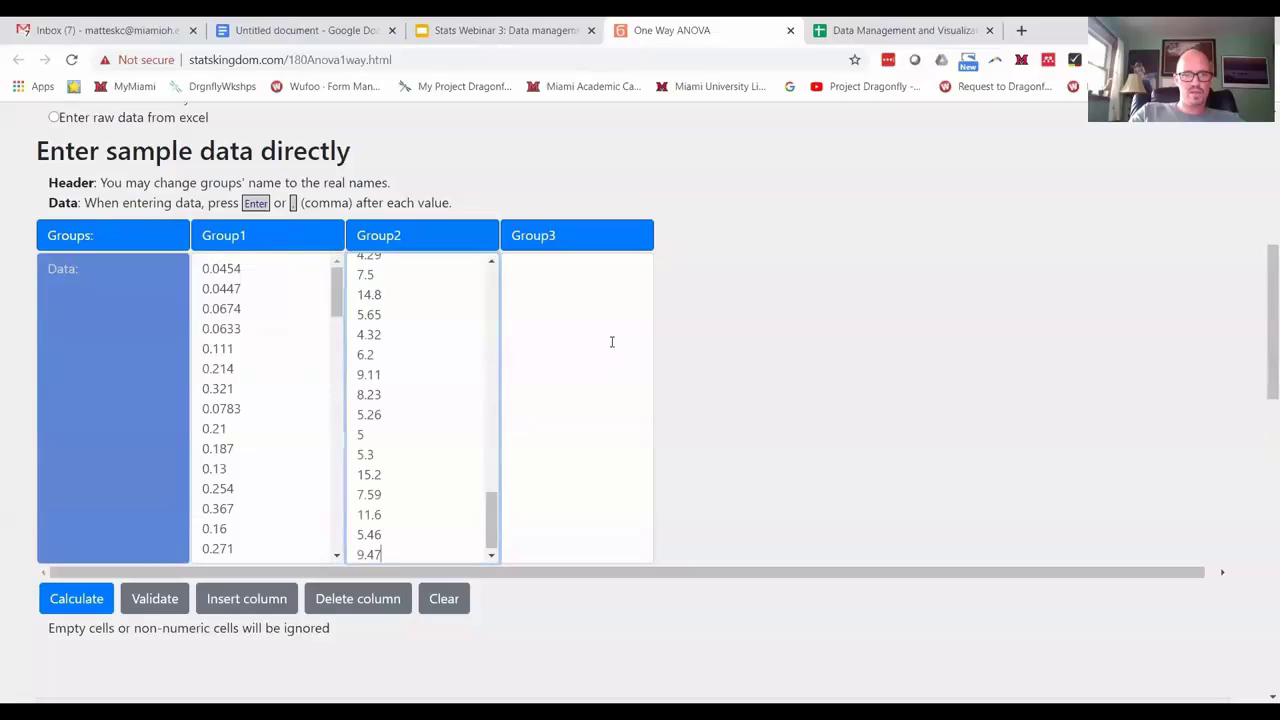
pyautogui.moveTo(492, 515); pyautogui.dragTo(515, 262)
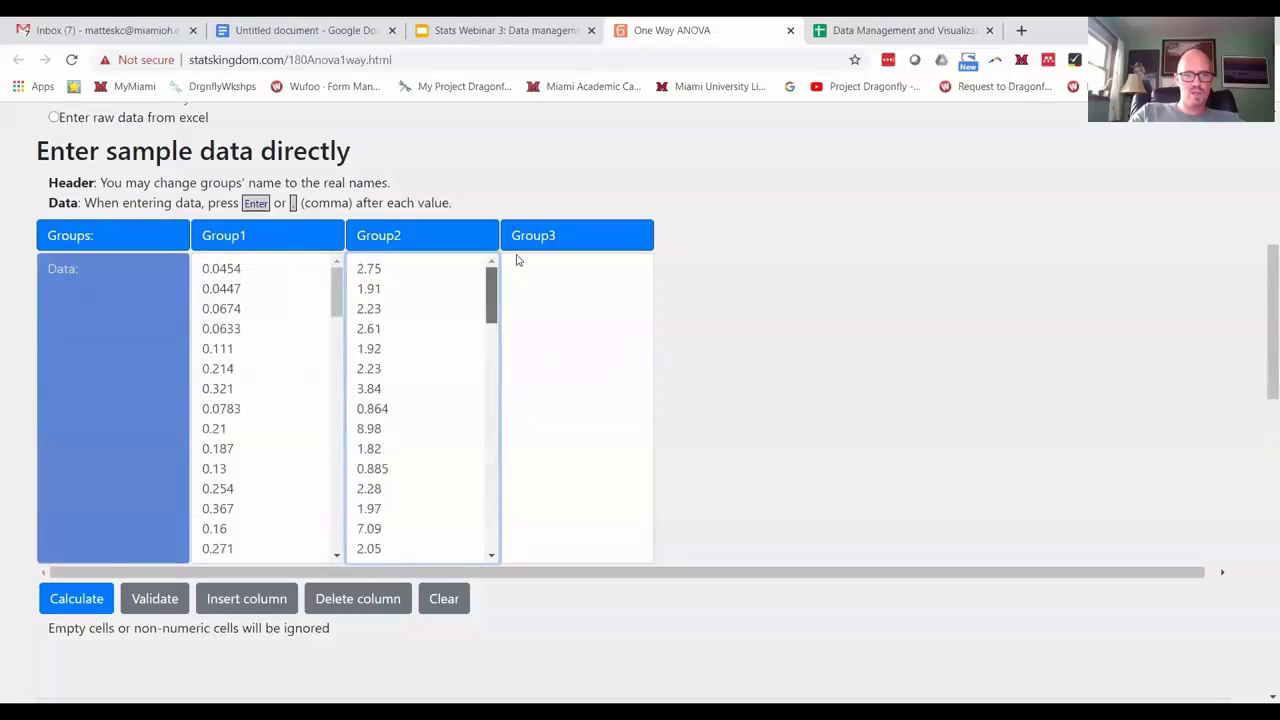
# Copy the High group's CO2 values in D171:D195, France through Qatar
pyautogui.click(890, 30)
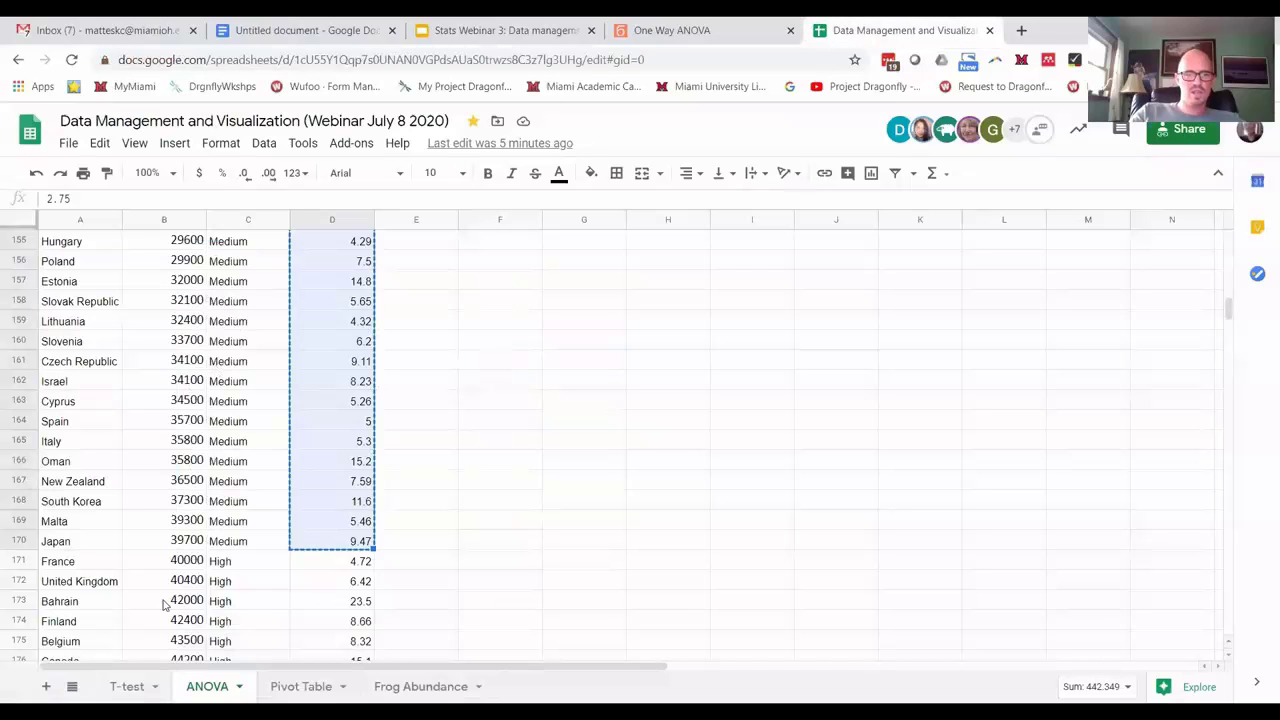
pyautogui.click(352, 564)
pyautogui.hotkey('shift', 'Down')
pyautogui.hotkey('shift', 'Down')
pyautogui.hotkey('shift', 'Down')
pyautogui.hotkey('shift', 'Down')
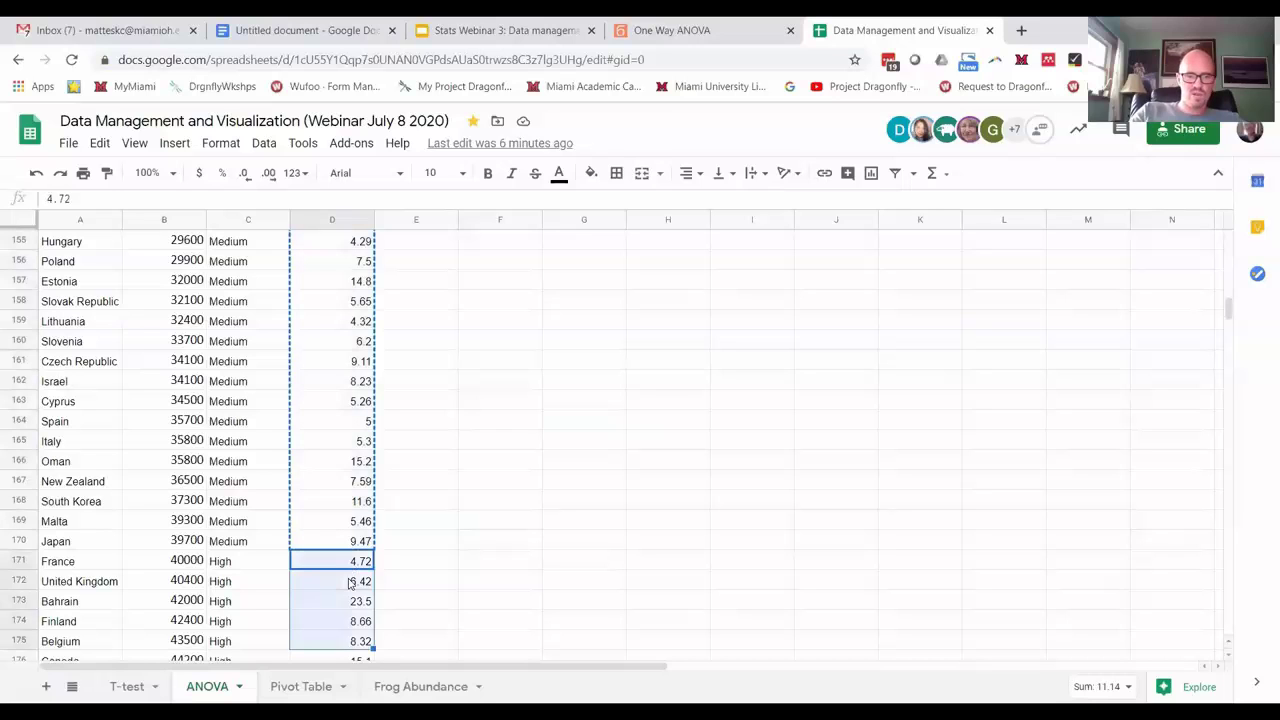
pyautogui.hotkey('shift', 'Down')
pyautogui.hotkey('shift', 'Down')
pyautogui.hotkey('shift', 'Down')
pyautogui.hotkey('shift', 'Down')
pyautogui.hotkey('shift', 'Down')
pyautogui.hotkey('shift', 'Down')
pyautogui.hotkey('shift', 'Up')
pyautogui.hotkey('shift', 'Up')
pyautogui.hotkey('shift', 'Up')
pyautogui.hotkey('shift', 'Up')
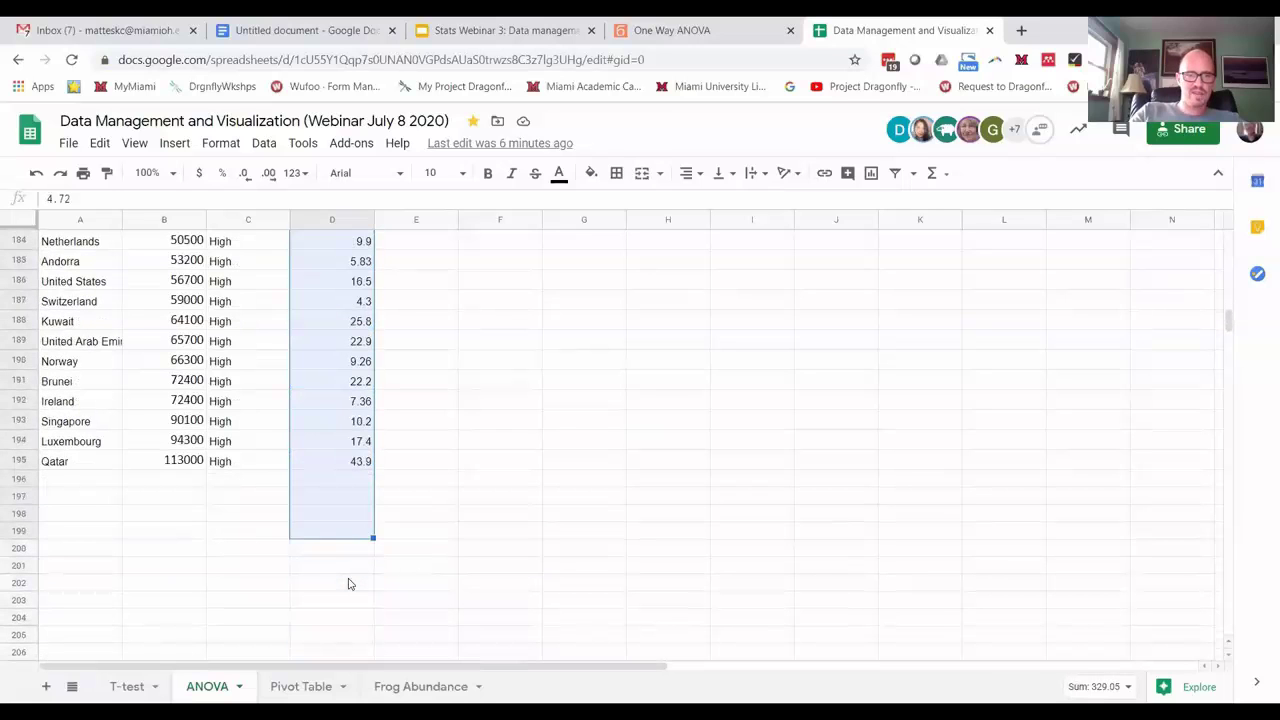
pyautogui.hotkey('shift', 'Up')
pyautogui.hotkey('shift', 'Up')
pyautogui.hotkey('shift', 'Up')
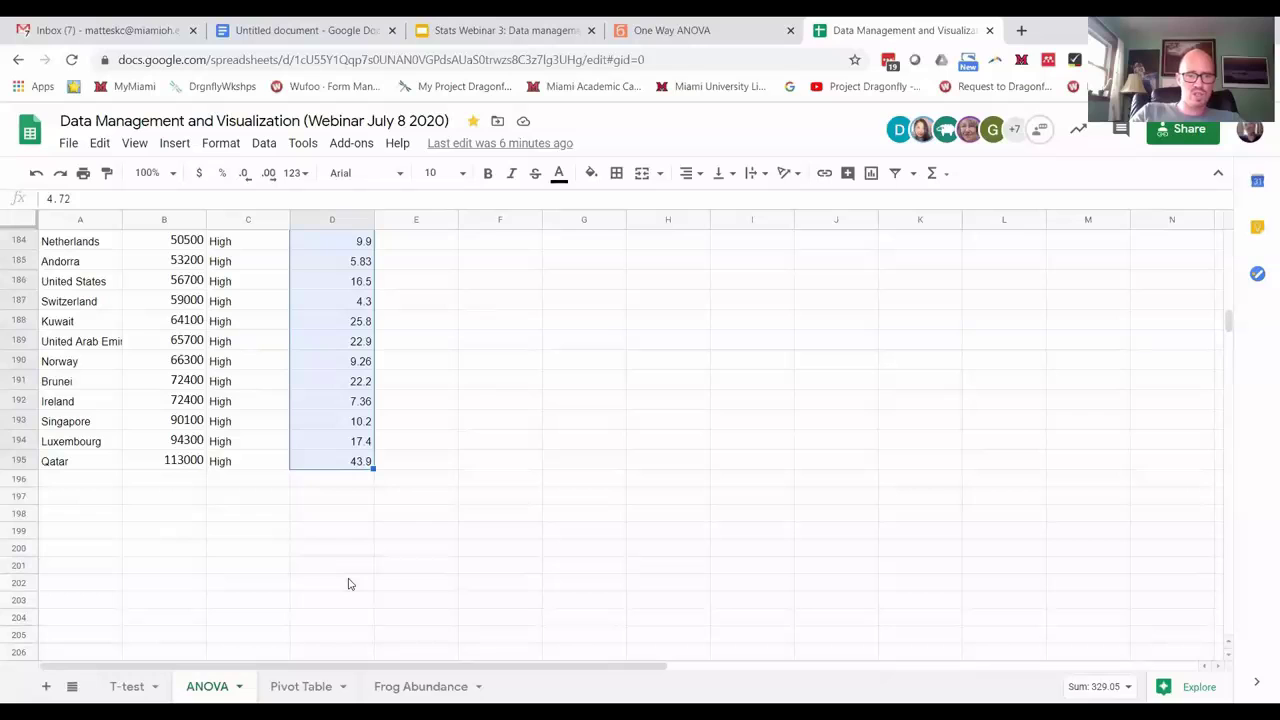
pyautogui.hotkey('ctrl', 'c')
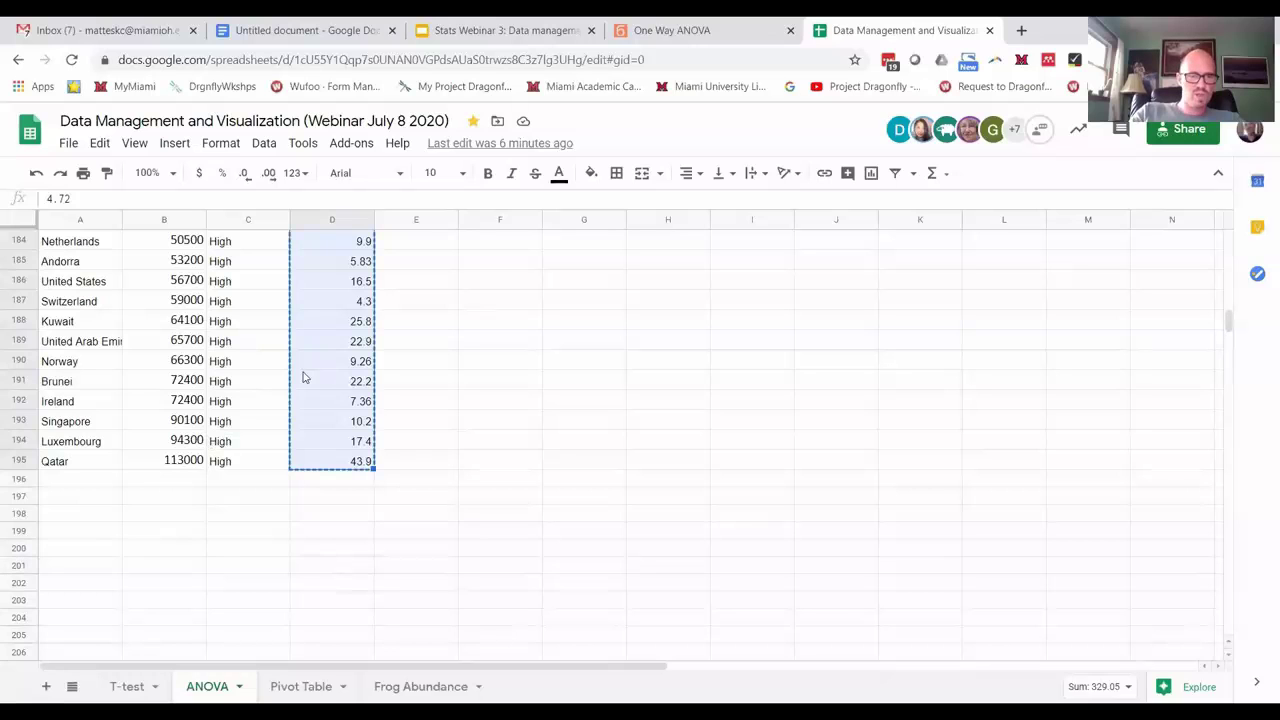
# Scroll through the spreadsheet's emission data and click in the sheet
pyautogui.scroll(2, 302, 377)
pyautogui.scroll(1, 290, 370)
pyautogui.scroll(1, 250, 350)
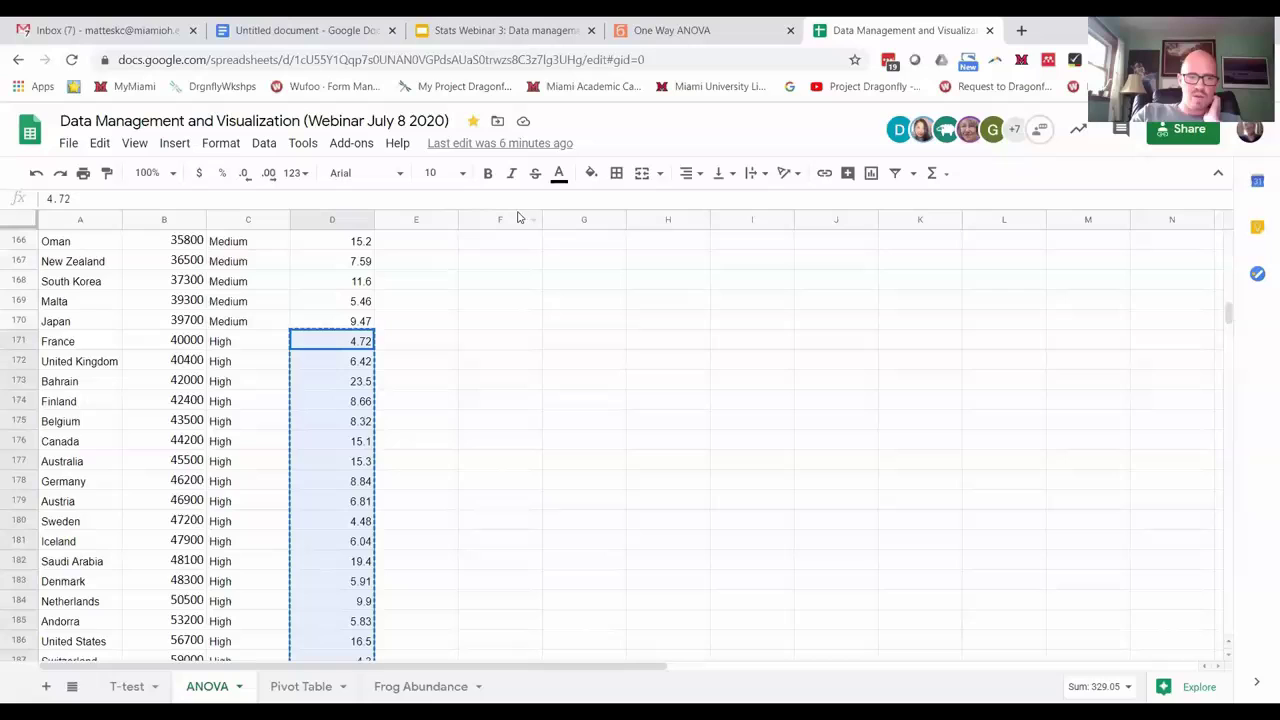
pyautogui.scroll(-2, 280, 437)
pyautogui.scroll(-3, 280, 437)
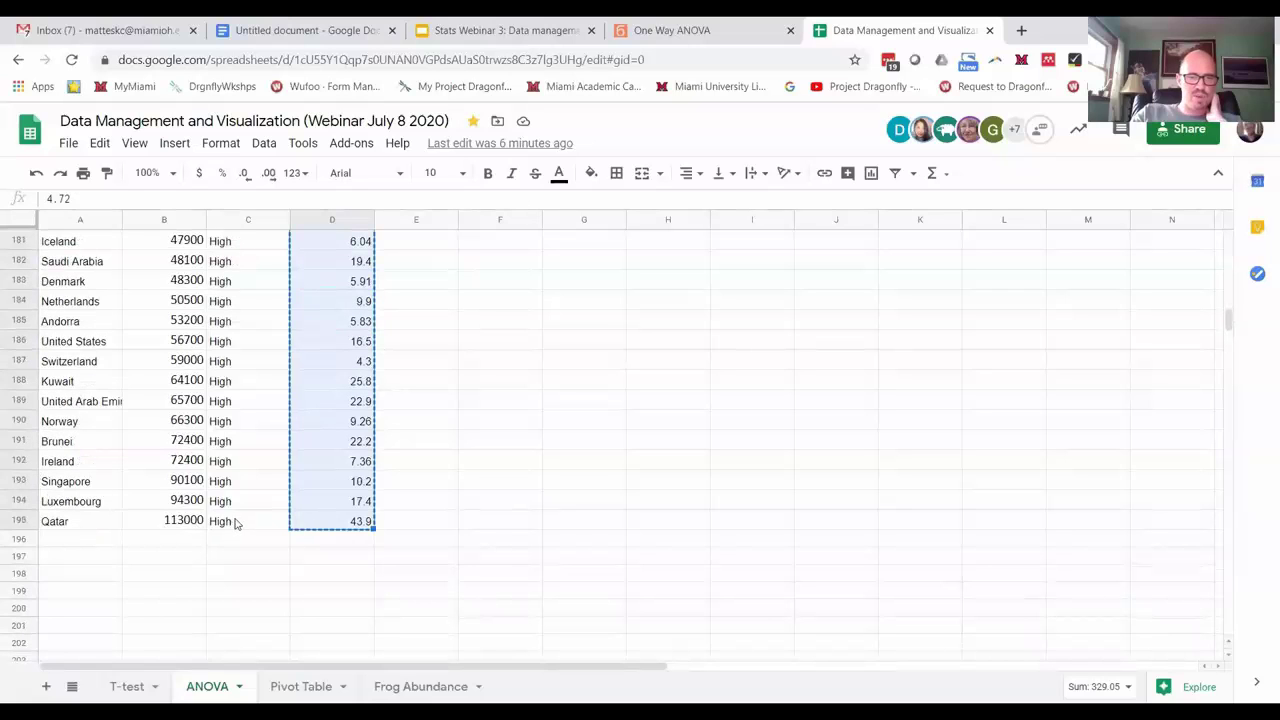
pyautogui.click(184, 522)
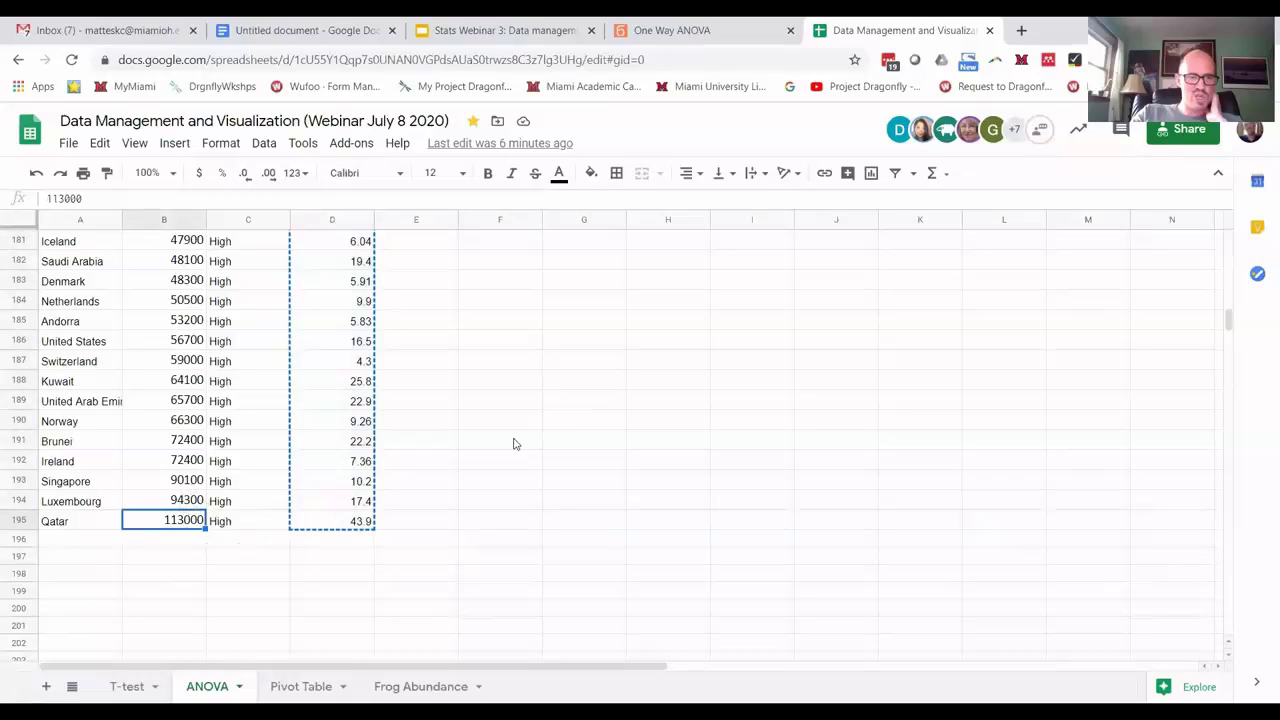
# Paste the High-group CO2 values, 4.72 down to 43.9, into the calculator's Group3 box
pyautogui.click(711, 38)
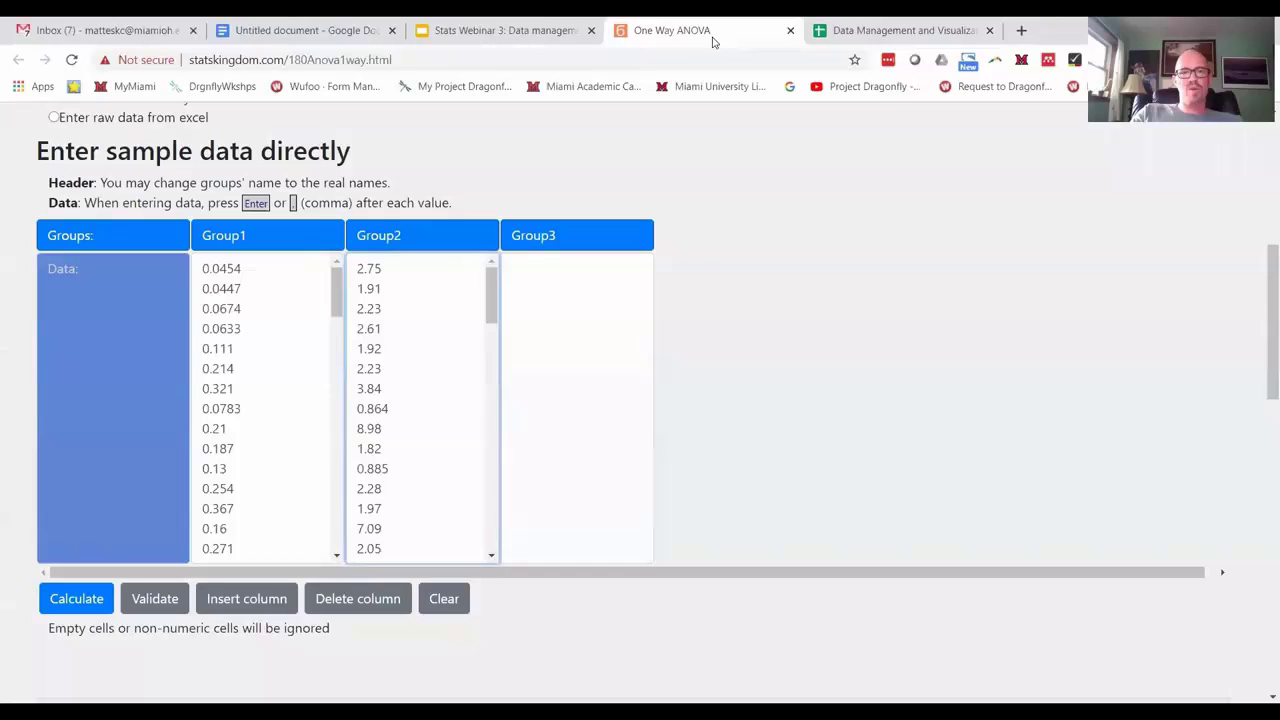
pyautogui.click(600, 309)
pyautogui.hotkey('ctrl', 'v')
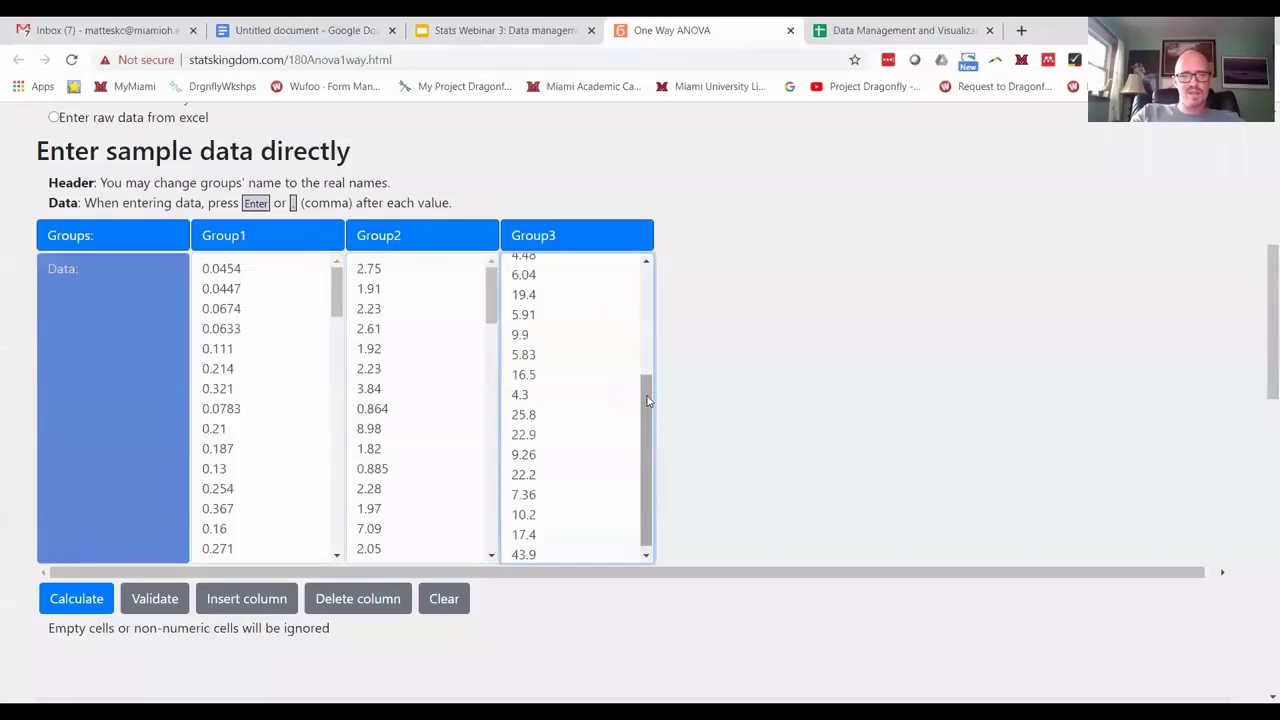
pyautogui.moveTo(647, 400); pyautogui.dragTo(689, 254)
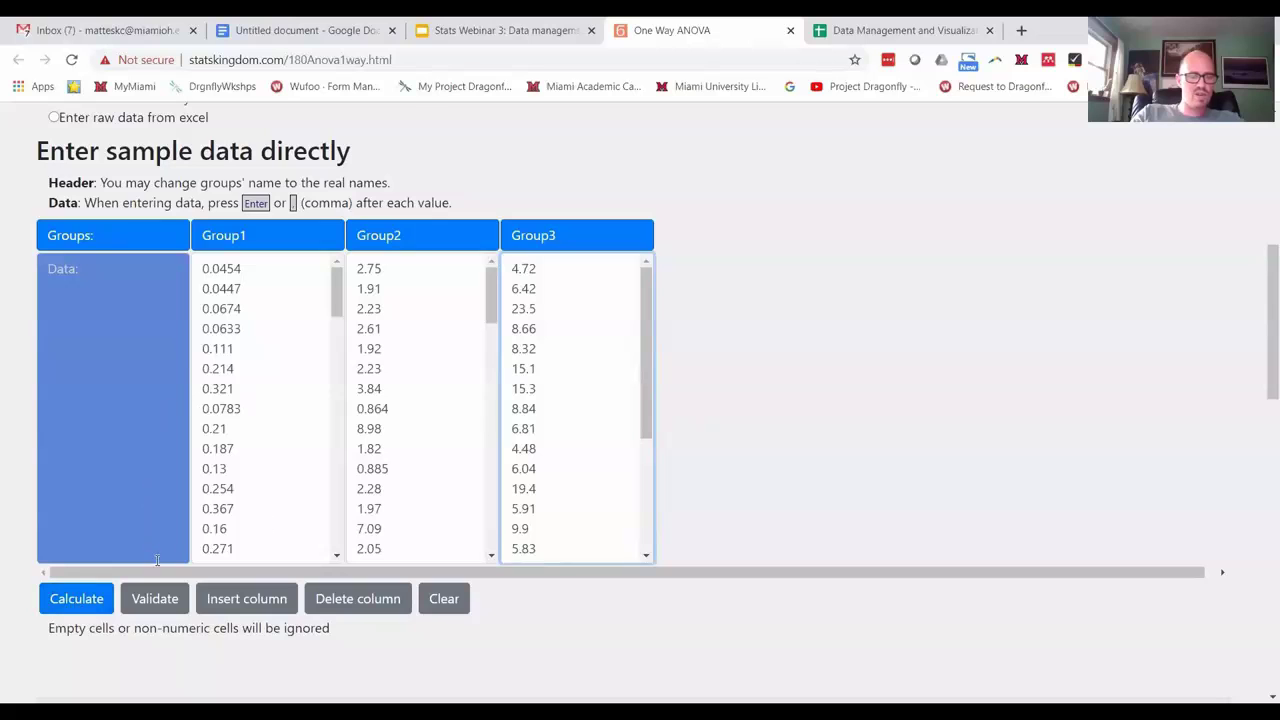
pyautogui.scroll(1, 460, 404)
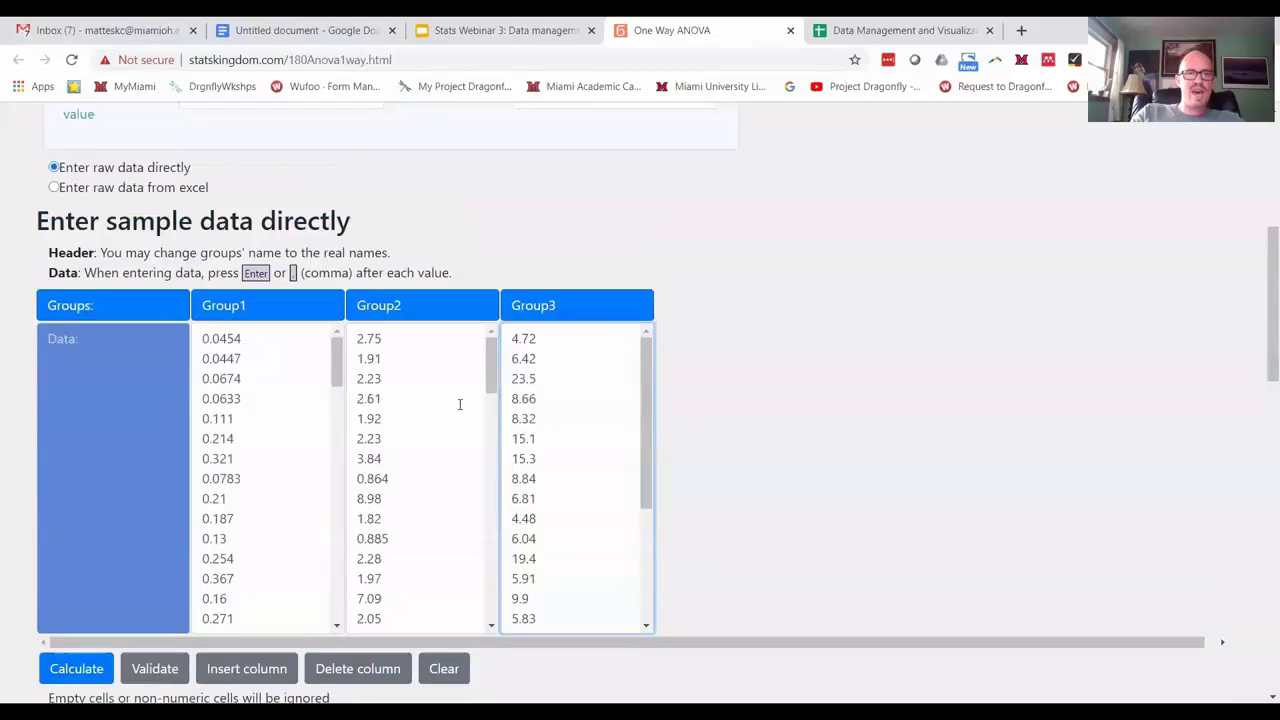
pyautogui.scroll(5, 460, 404)
pyautogui.moveTo(229, 407); pyautogui.dragTo(189, 407)
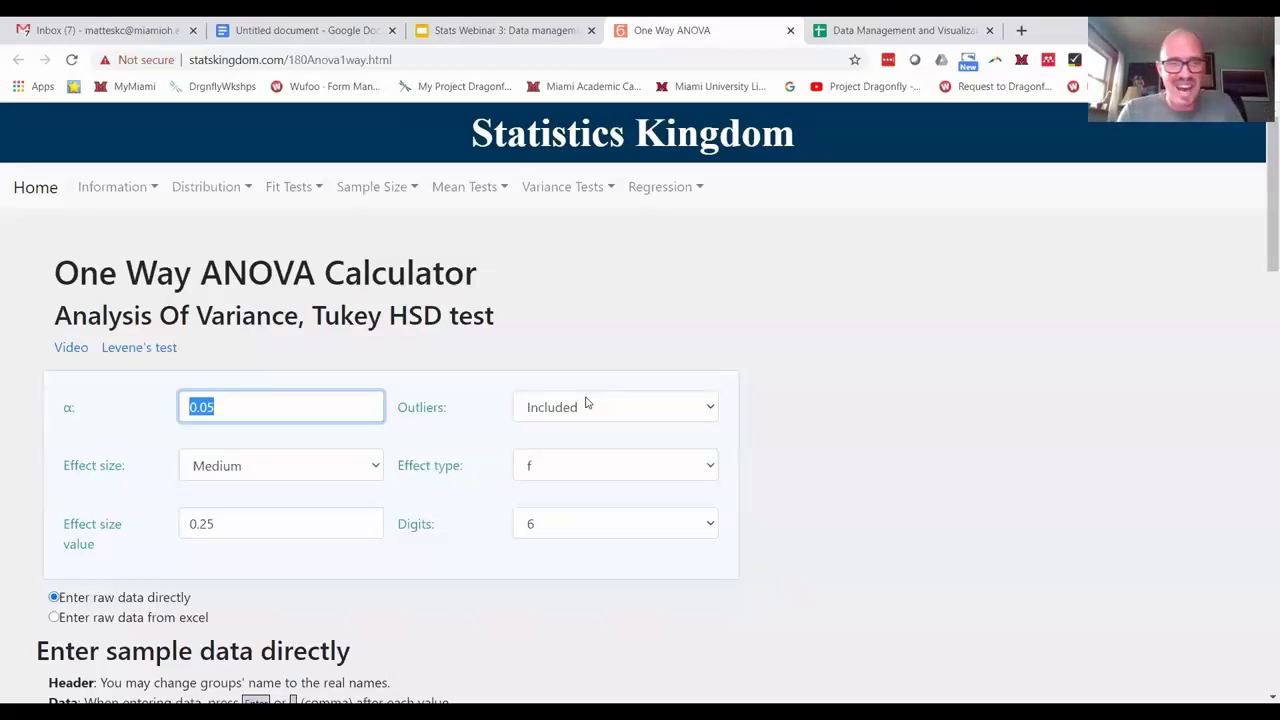
pyautogui.click(577, 409)
pyautogui.click(558, 432)
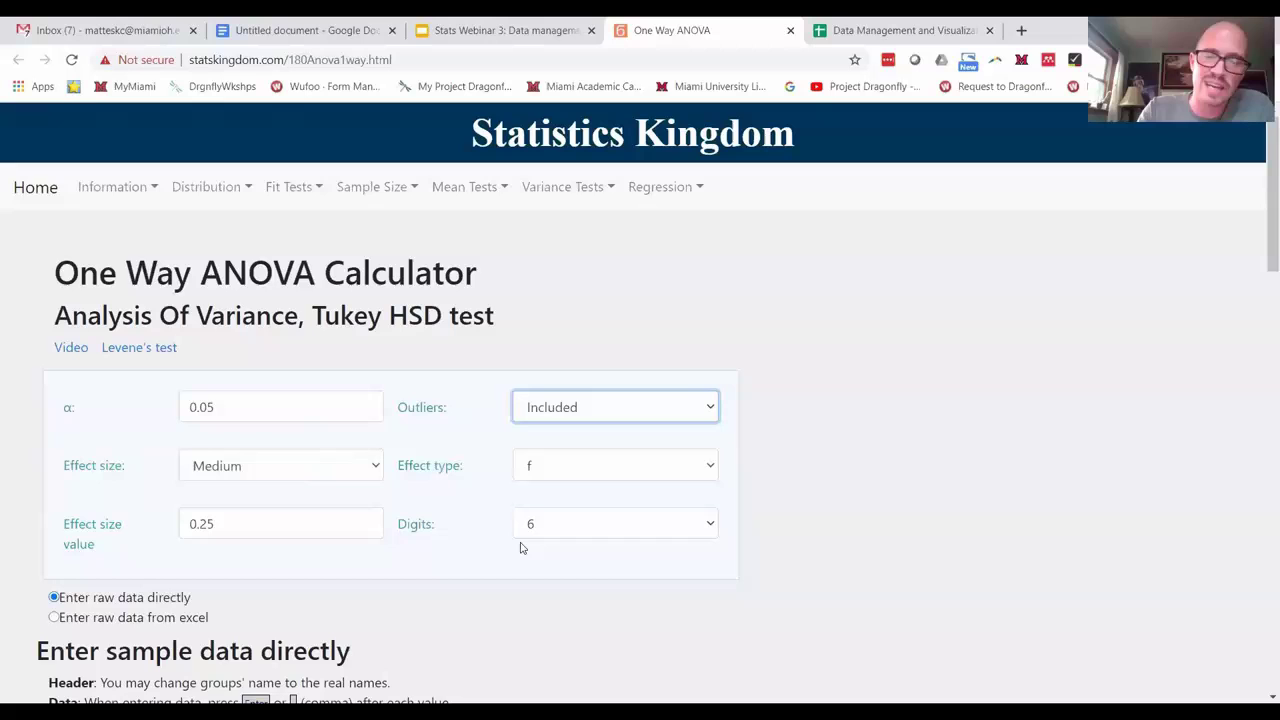
pyautogui.moveTo(93, 465)
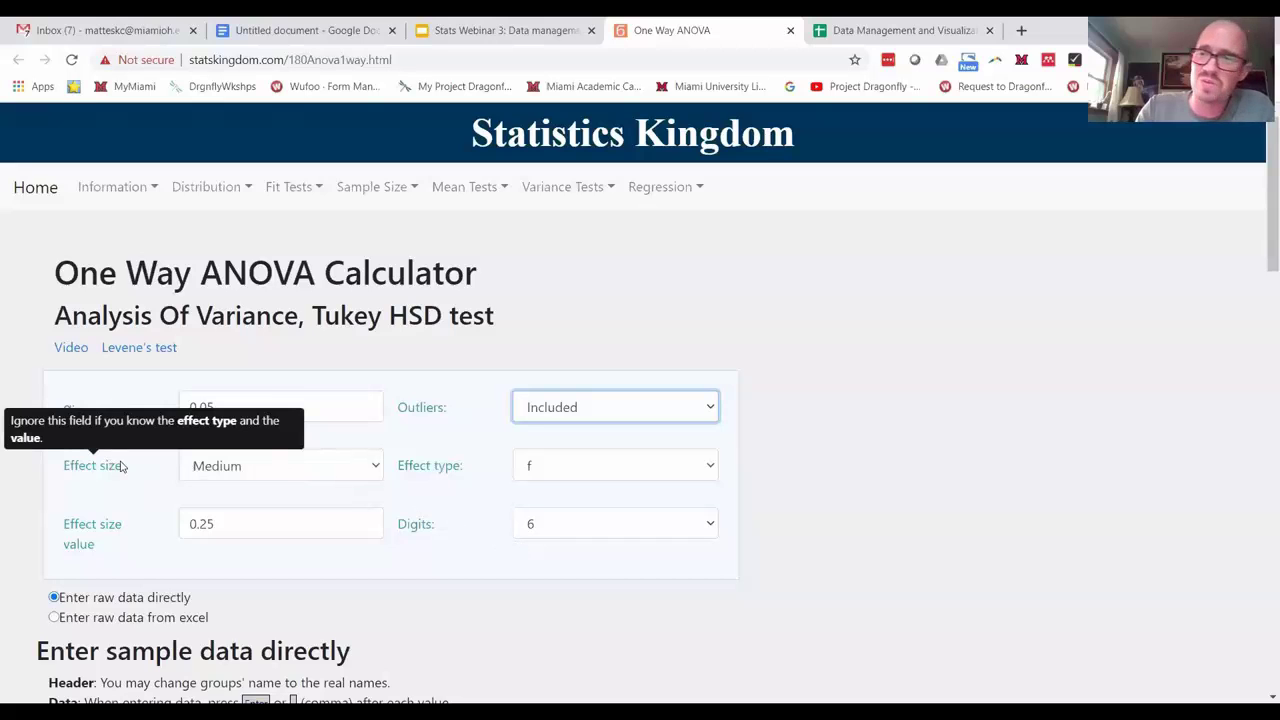
pyautogui.scroll(-1, 445, 422)
pyautogui.scroll(-1, 395, 432)
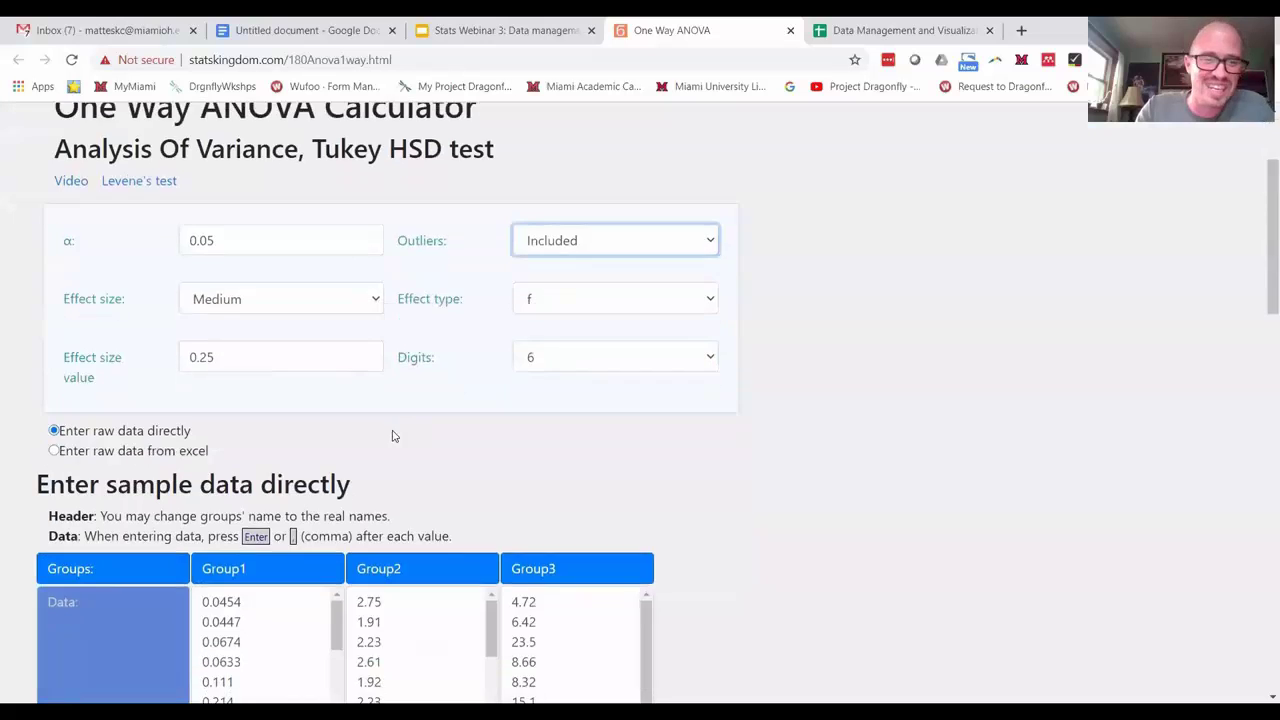
# Run Calculate on the three groups to produce the one-way ANOVA results
pyautogui.scroll(-1, 390, 430)
pyautogui.scroll(-2, 386, 420)
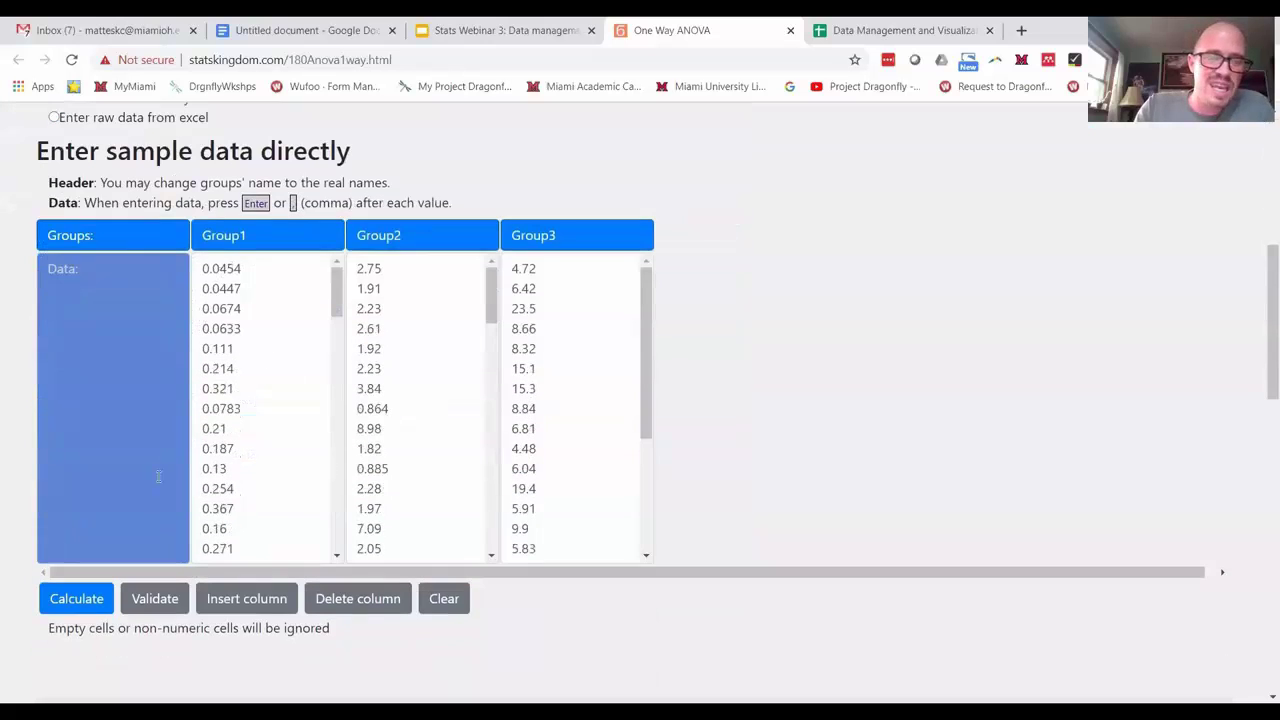
pyautogui.click(80, 600)
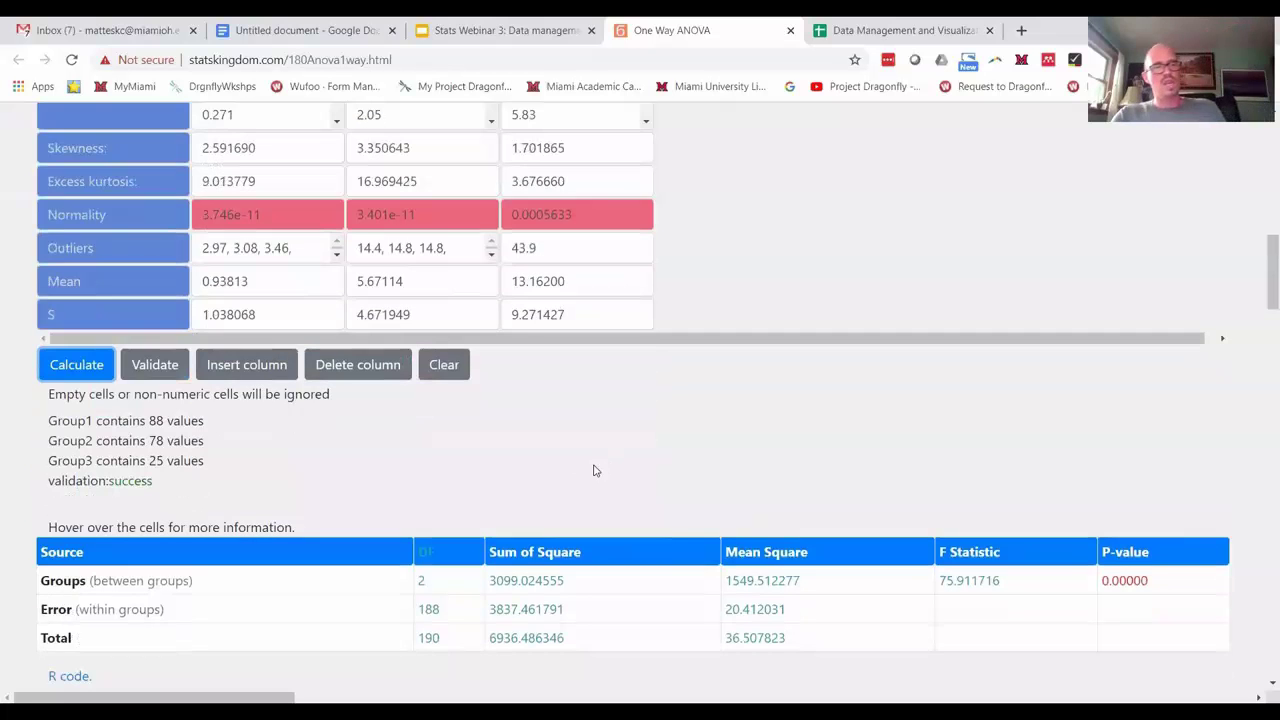
pyautogui.scroll(-5, 598, 466)
pyautogui.scroll(2, 594, 467)
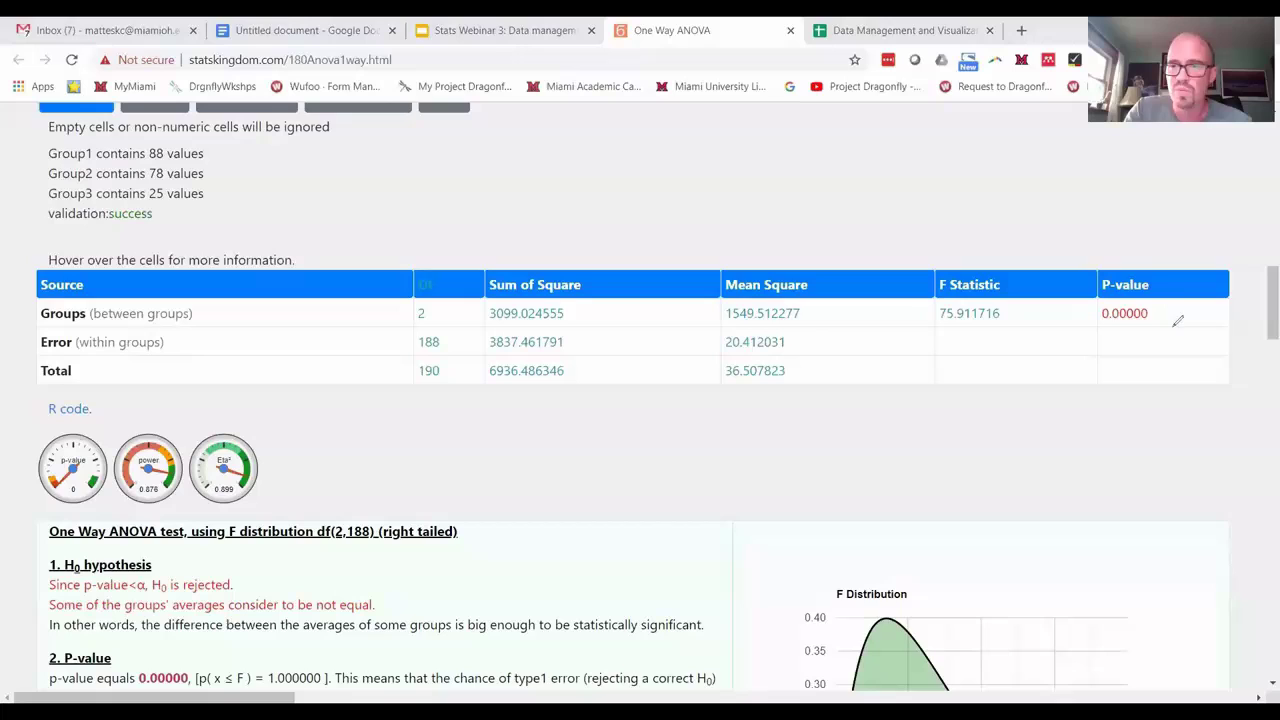
# Mark the 0.00000 P-value and the Group1 count line with pen annotations
pyautogui.moveTo(1150, 278); pyautogui.dragTo(1165, 268)
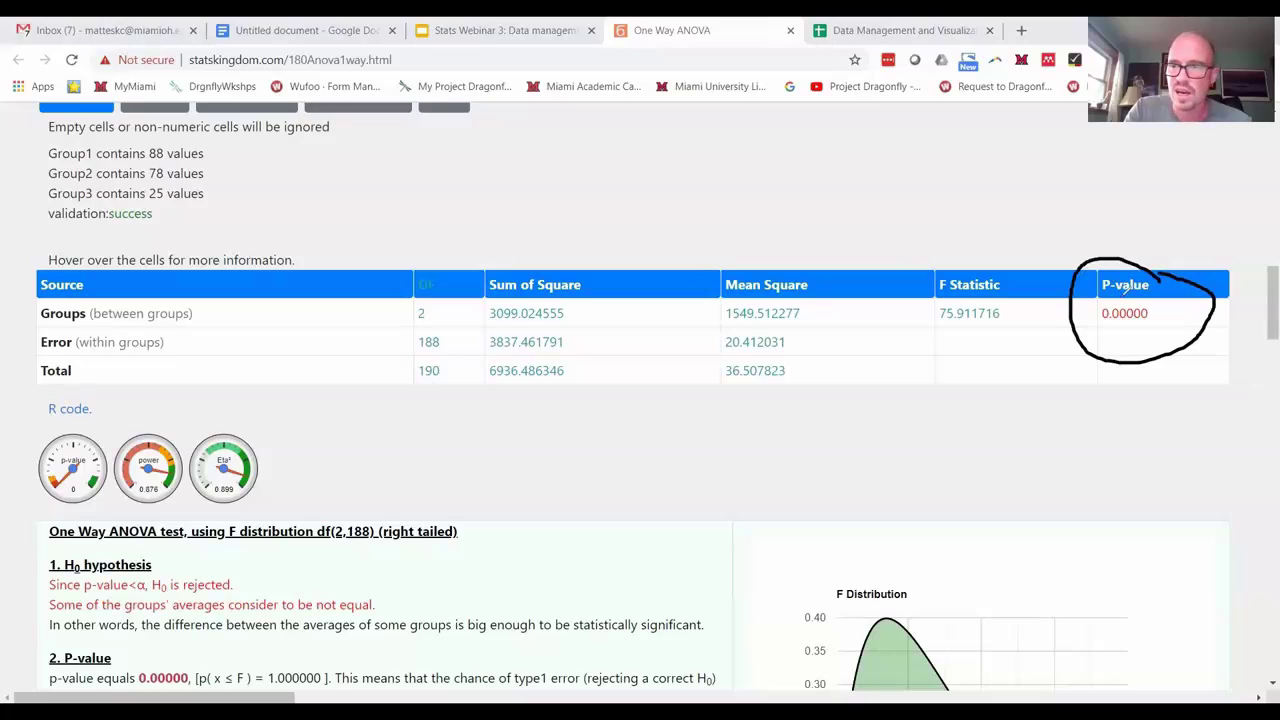
pyautogui.moveTo(1108, 322); pyautogui.dragTo(1150, 324)
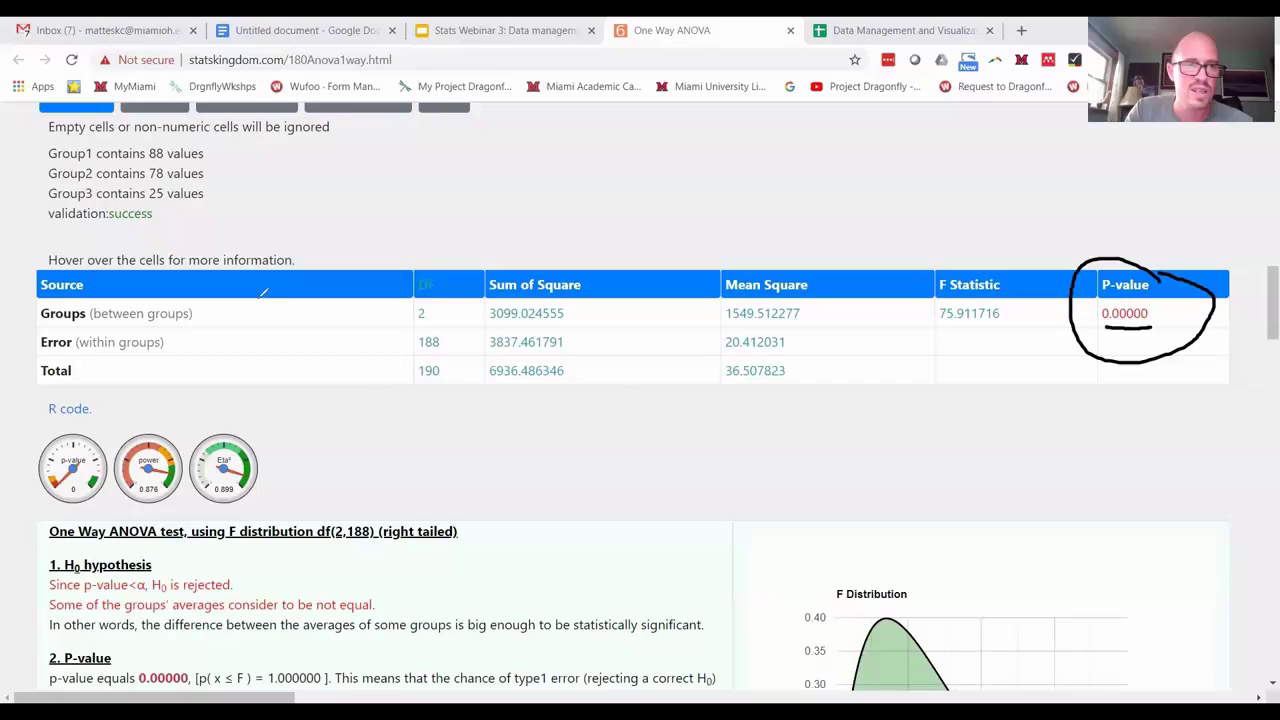
pyautogui.moveTo(46, 161)
pyautogui.mouseDown()
pyautogui.moveTo(103, 160)
pyautogui.moveTo(97, 203)
pyautogui.moveTo(165, 204)
pyautogui.mouseUp()
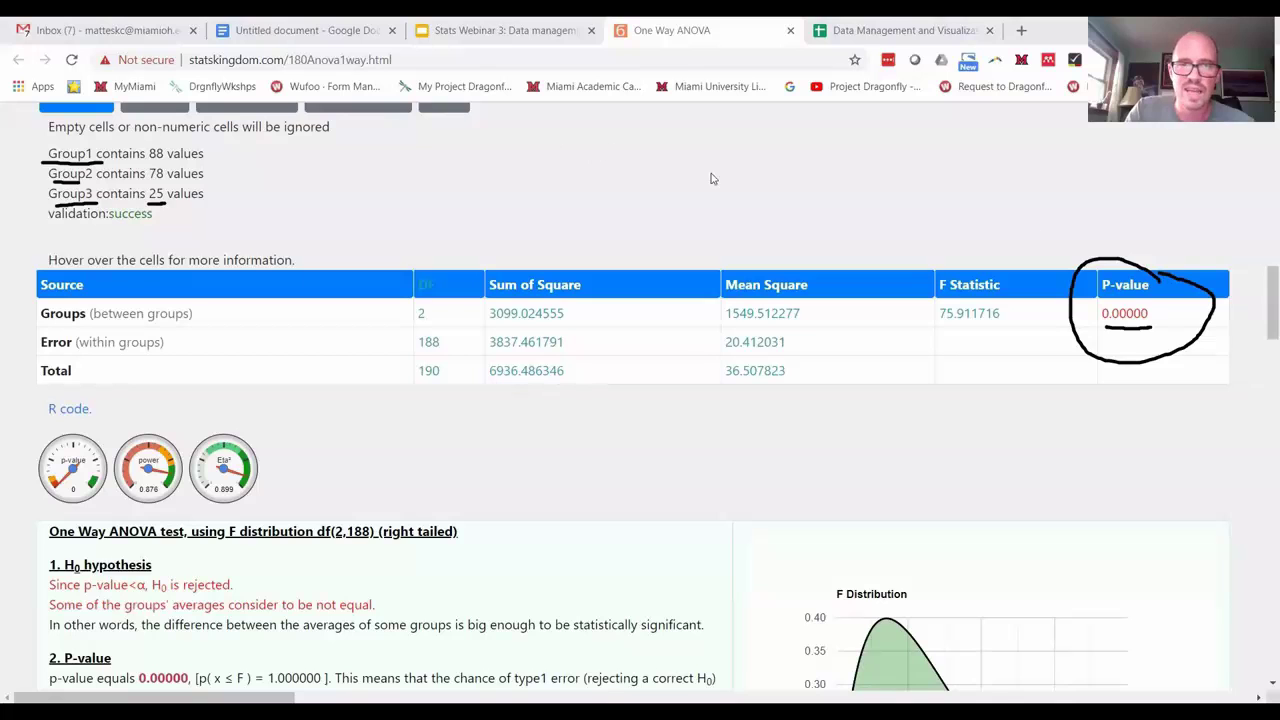
pyautogui.scroll(-1, 1262, 320)
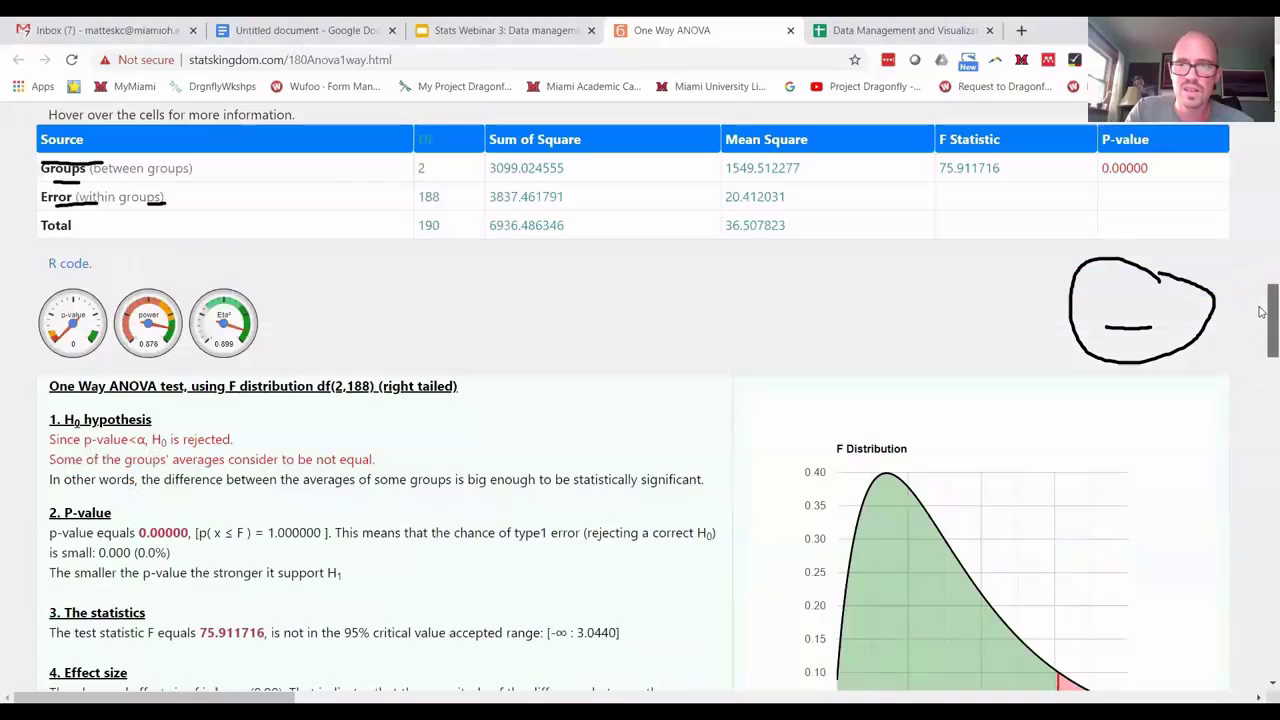
pyautogui.scroll(2, 1262, 316)
pyautogui.scroll(-1, 1262, 316)
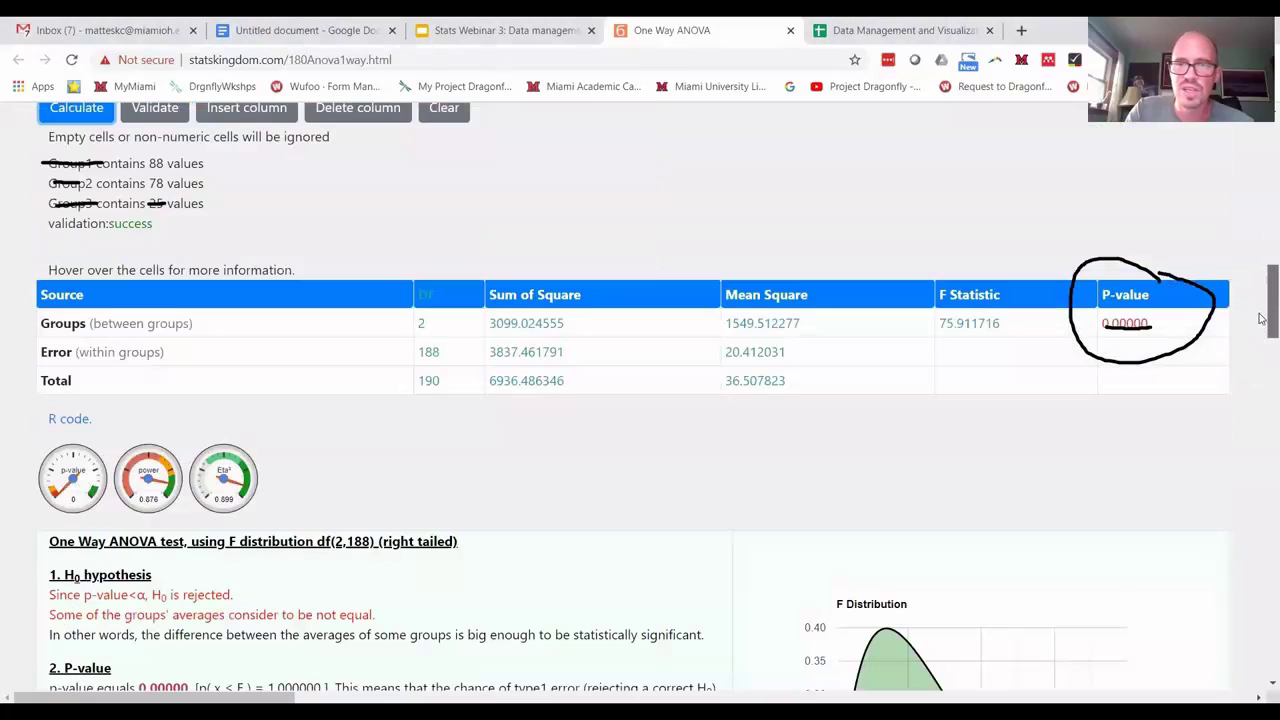
pyautogui.click(669, 159)
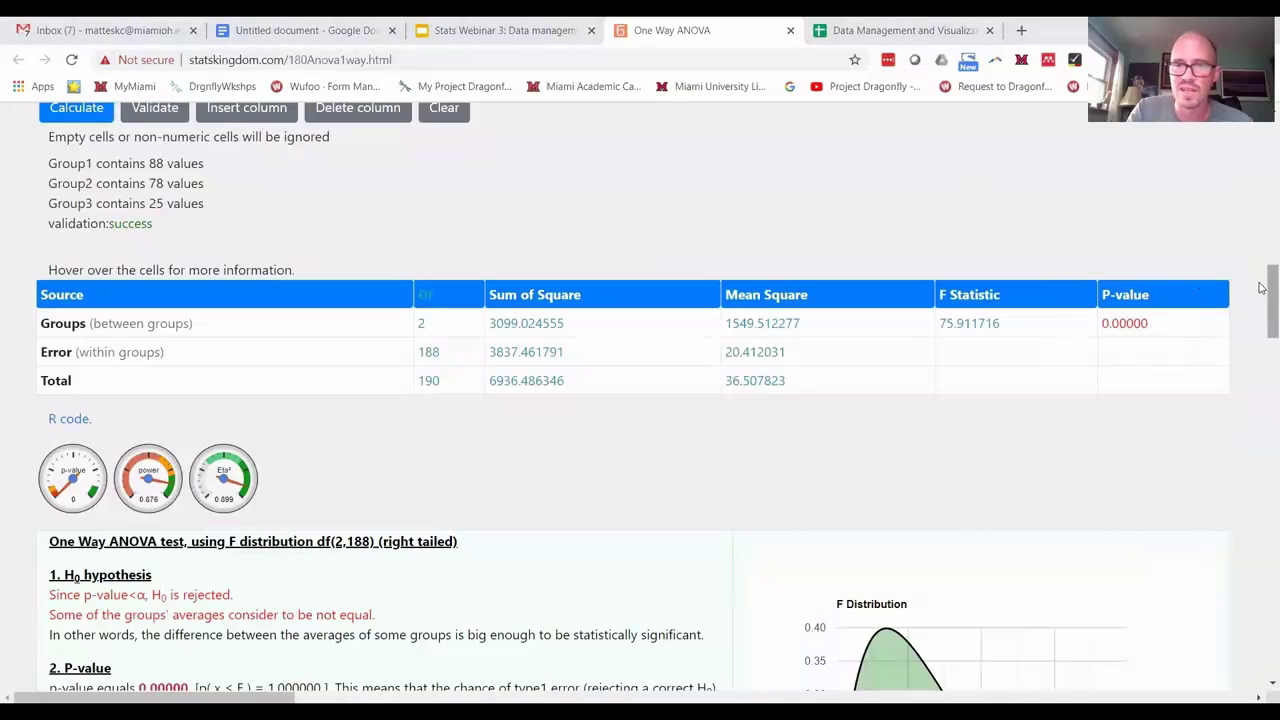
pyautogui.scroll(-2, 1262, 288)
pyautogui.scroll(1, 1262, 300)
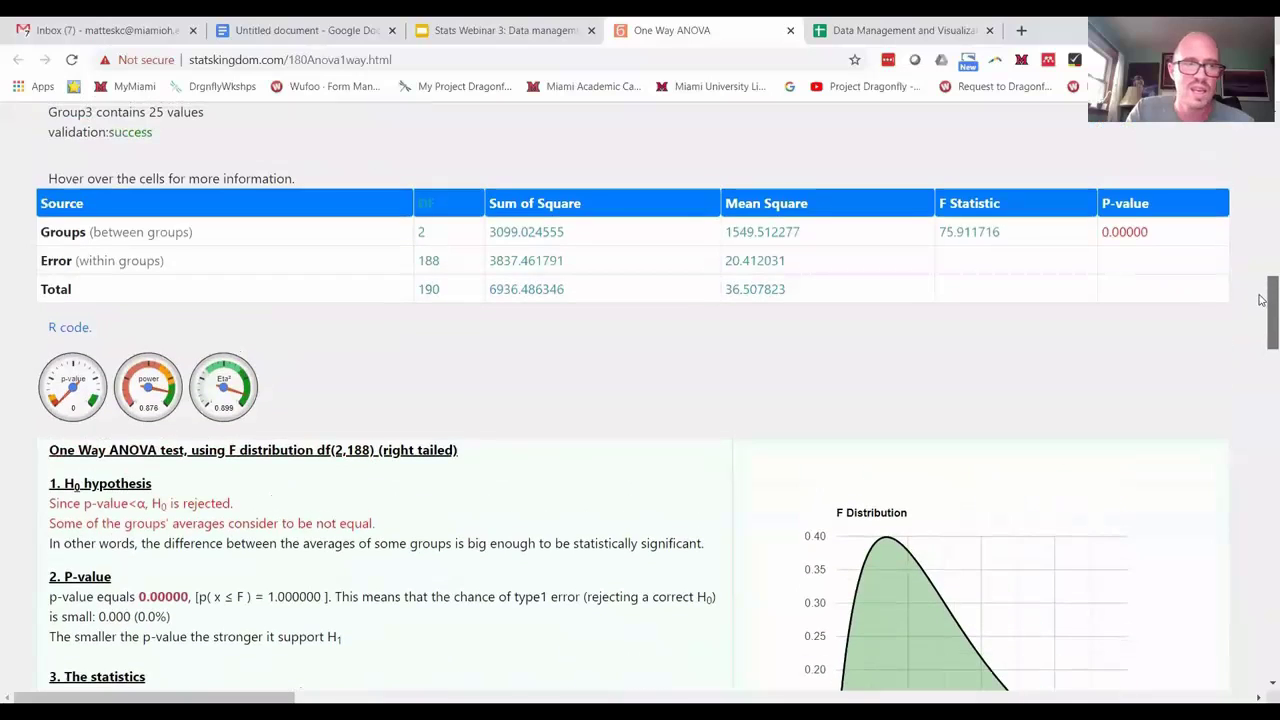
pyautogui.scroll(-2, 1262, 300)
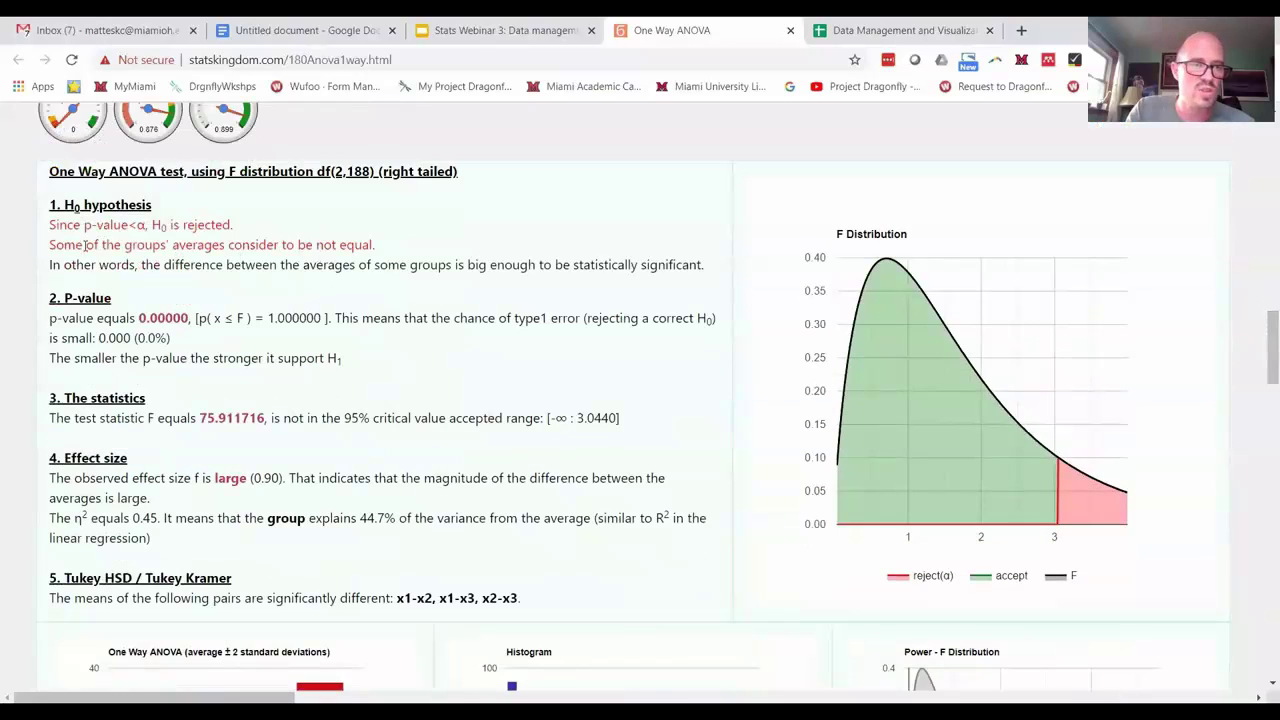
pyautogui.moveTo(50, 265); pyautogui.dragTo(452, 264)
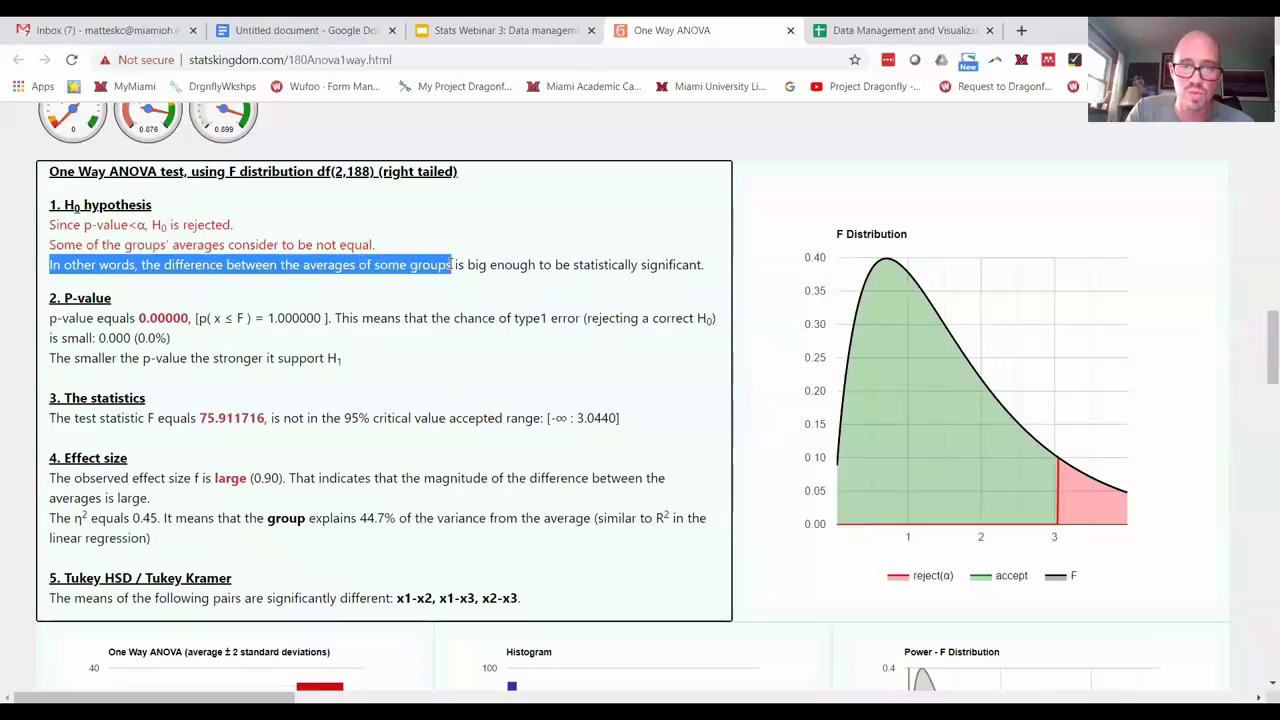
pyautogui.doubleClick(385, 264)
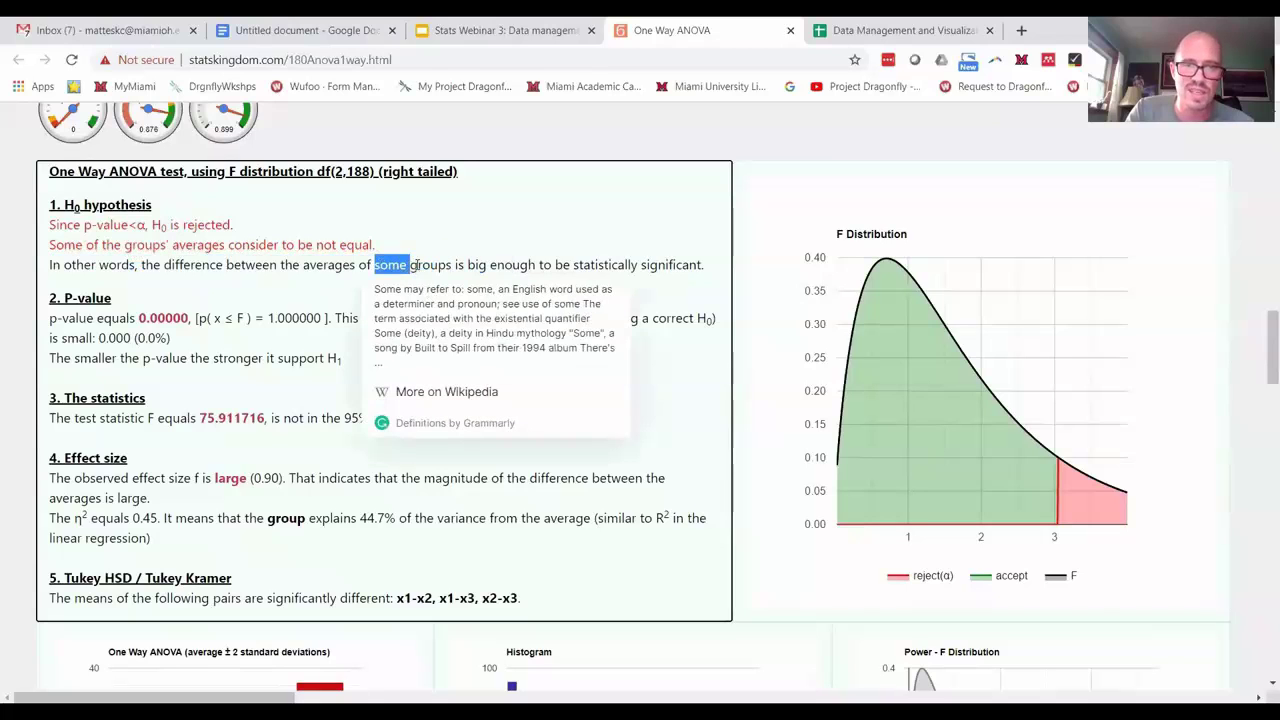
pyautogui.click(410, 264)
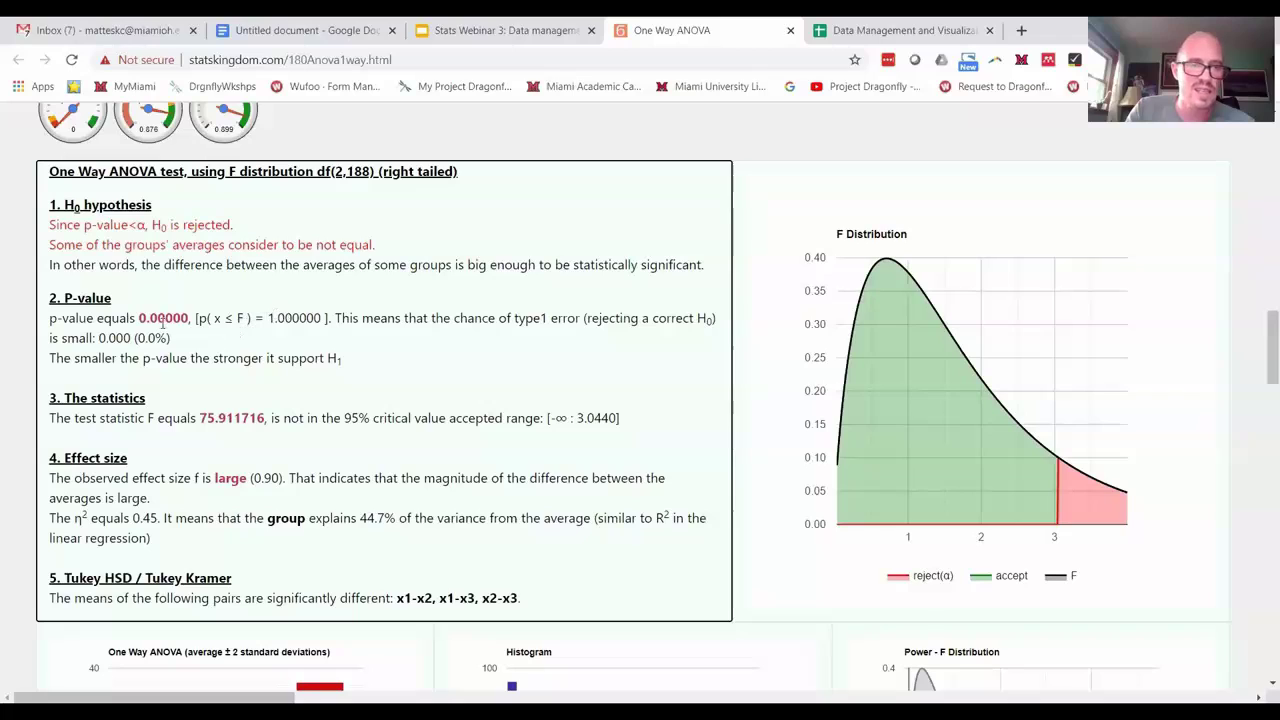
pyautogui.moveTo(143, 316); pyautogui.dragTo(189, 318)
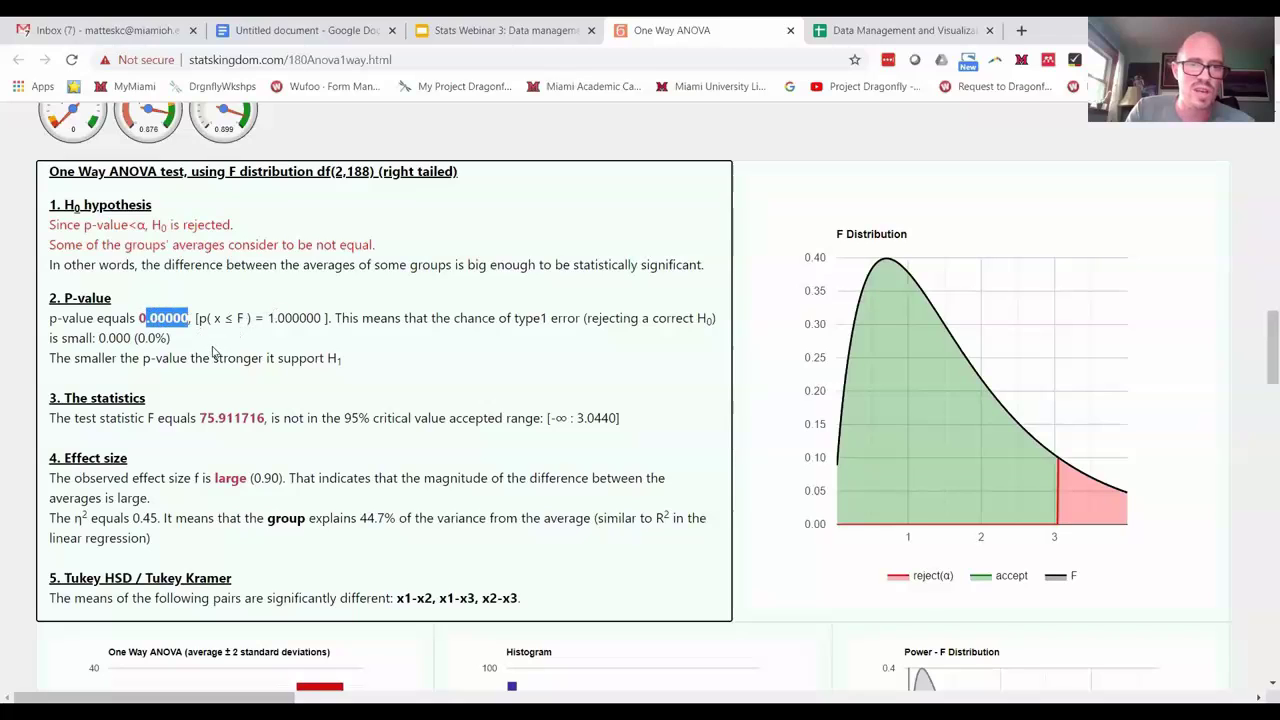
pyautogui.scroll(-1, 211, 378)
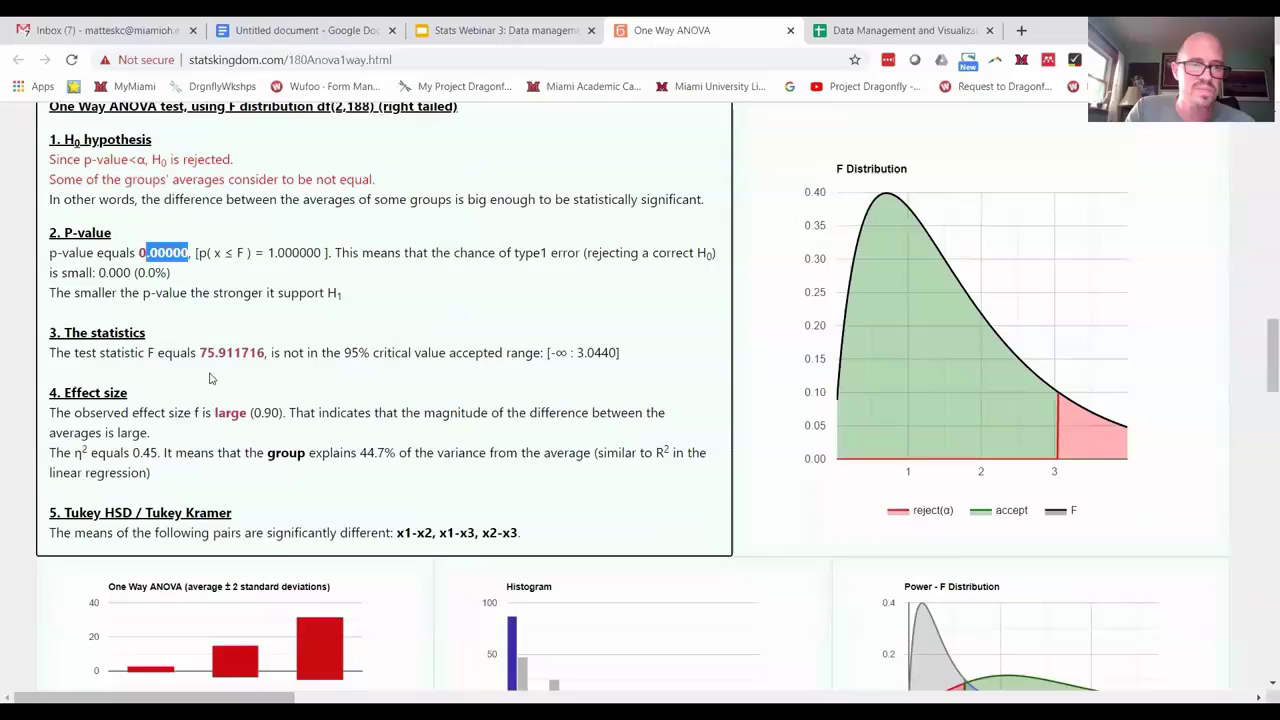
pyautogui.click(150, 335)
pyautogui.moveTo(158, 335); pyautogui.dragTo(258, 335)
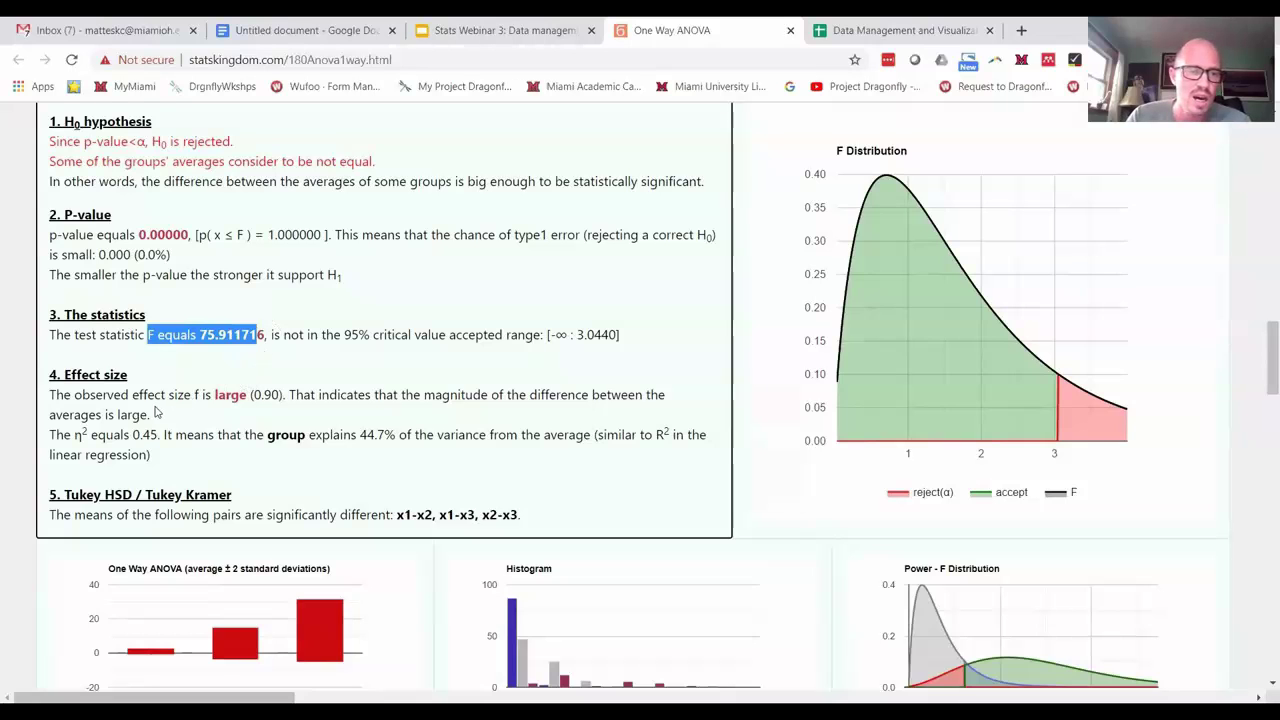
pyautogui.scroll(-1, 155, 410)
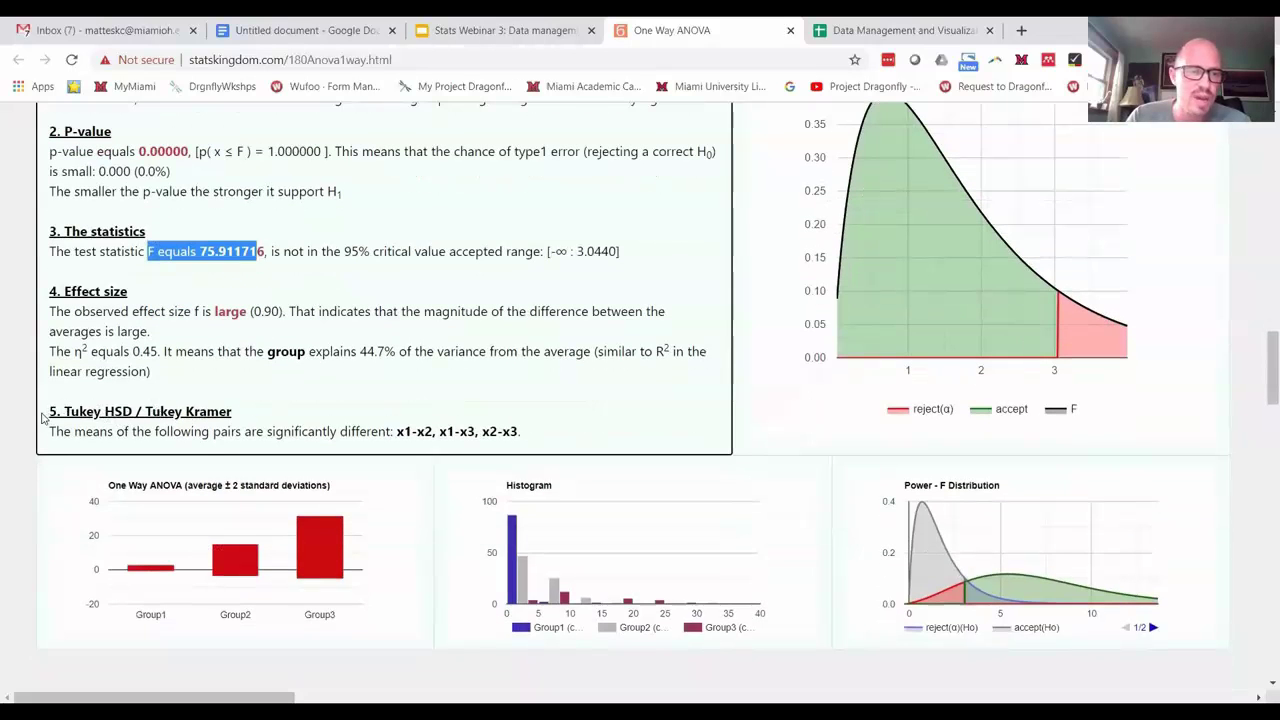
pyautogui.moveTo(48, 411); pyautogui.dragTo(234, 413)
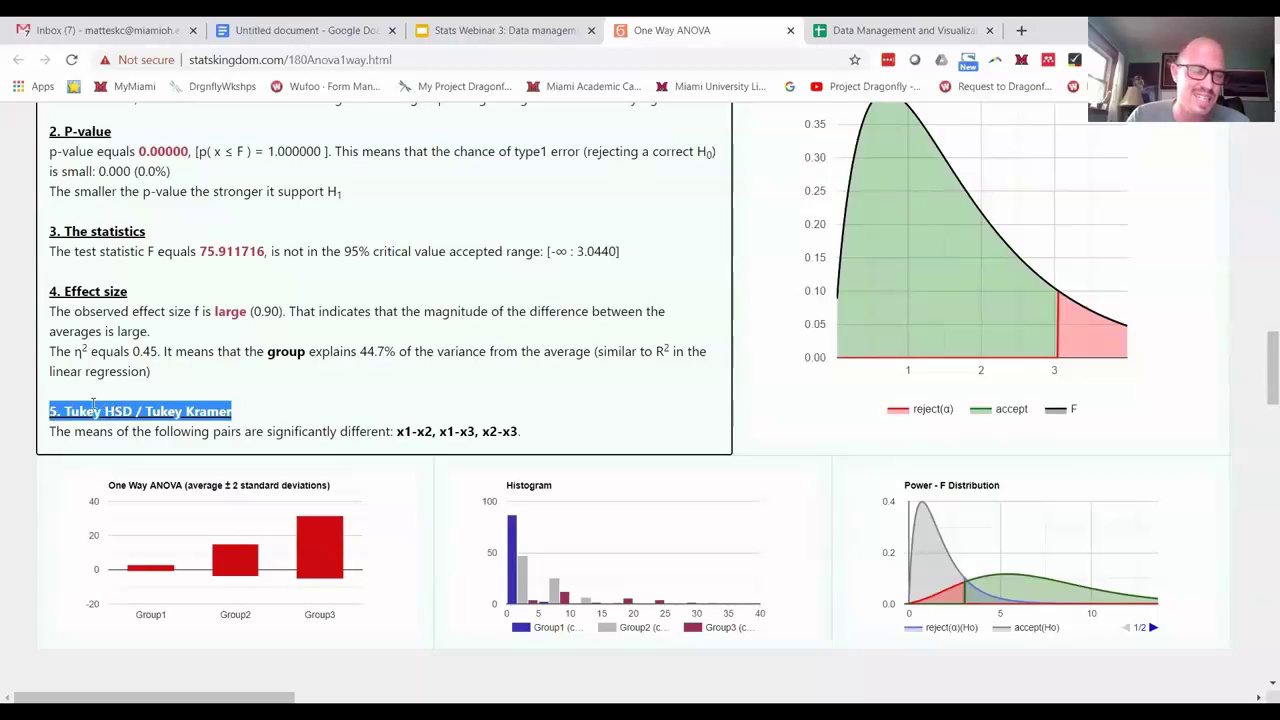
pyautogui.click(93, 405)
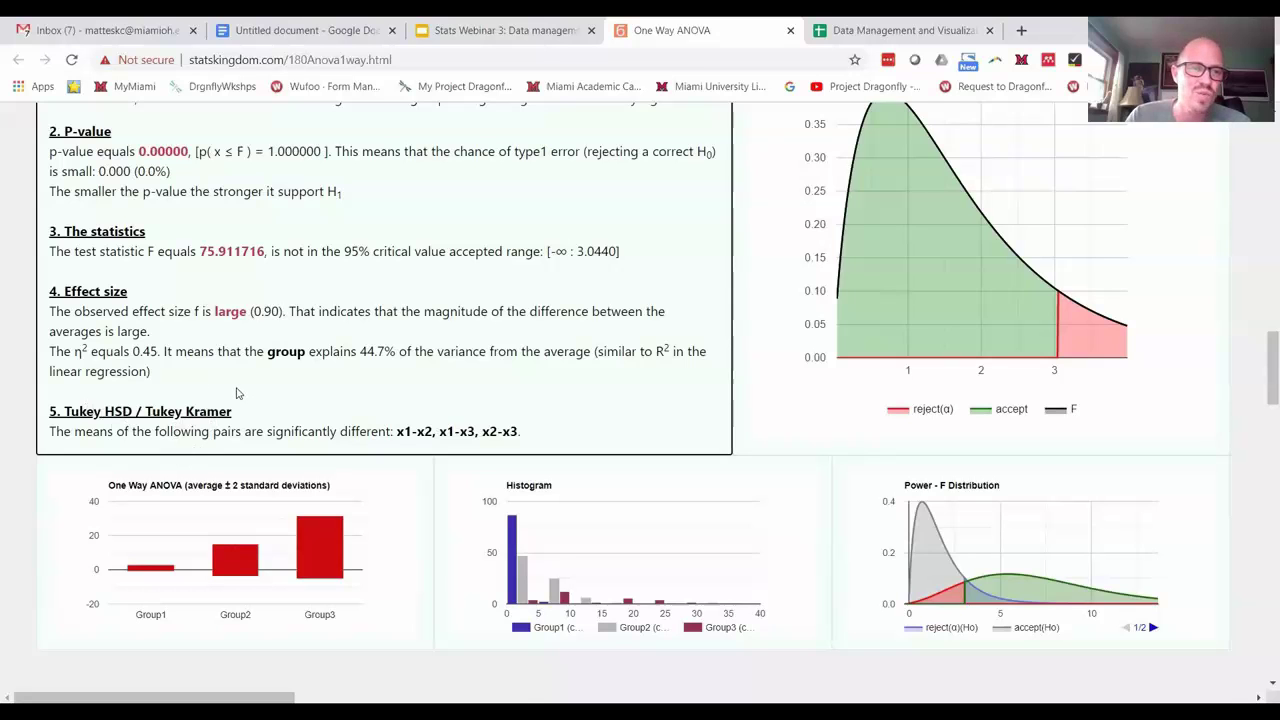
pyautogui.scroll(2, 237, 393)
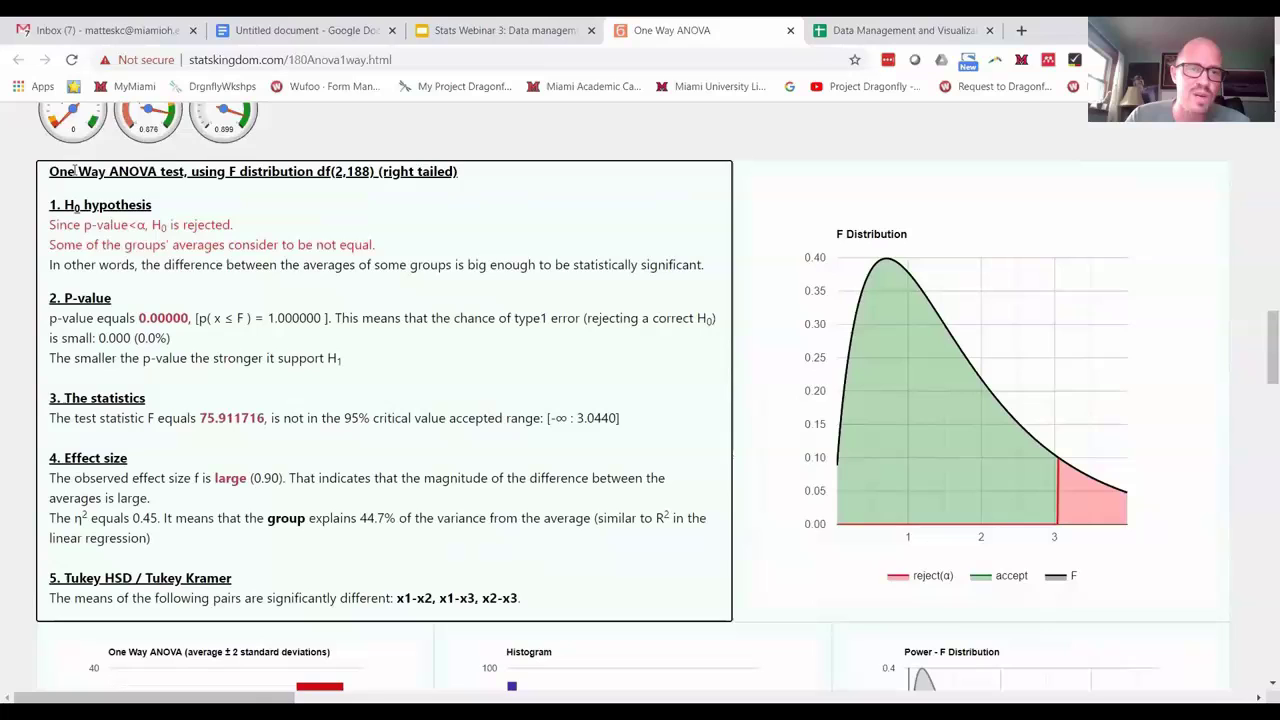
pyautogui.scroll(-2, 131, 410)
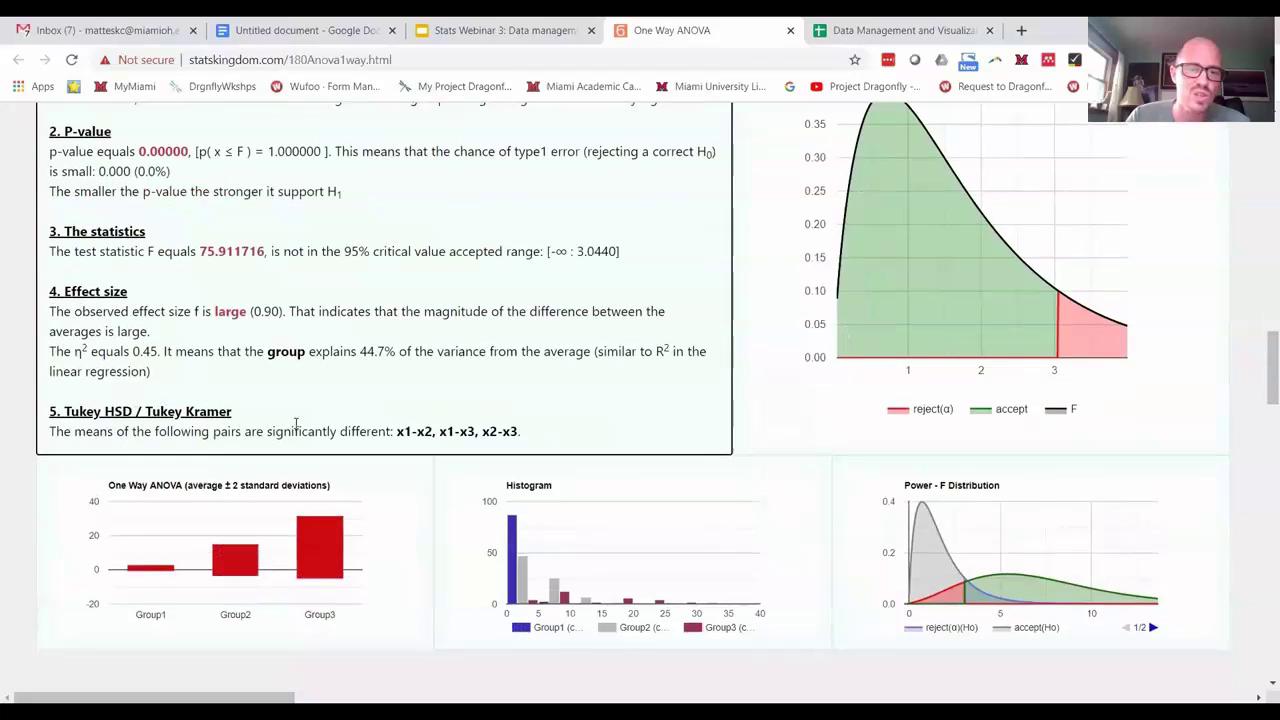
pyautogui.moveTo(396, 431); pyautogui.dragTo(431, 431)
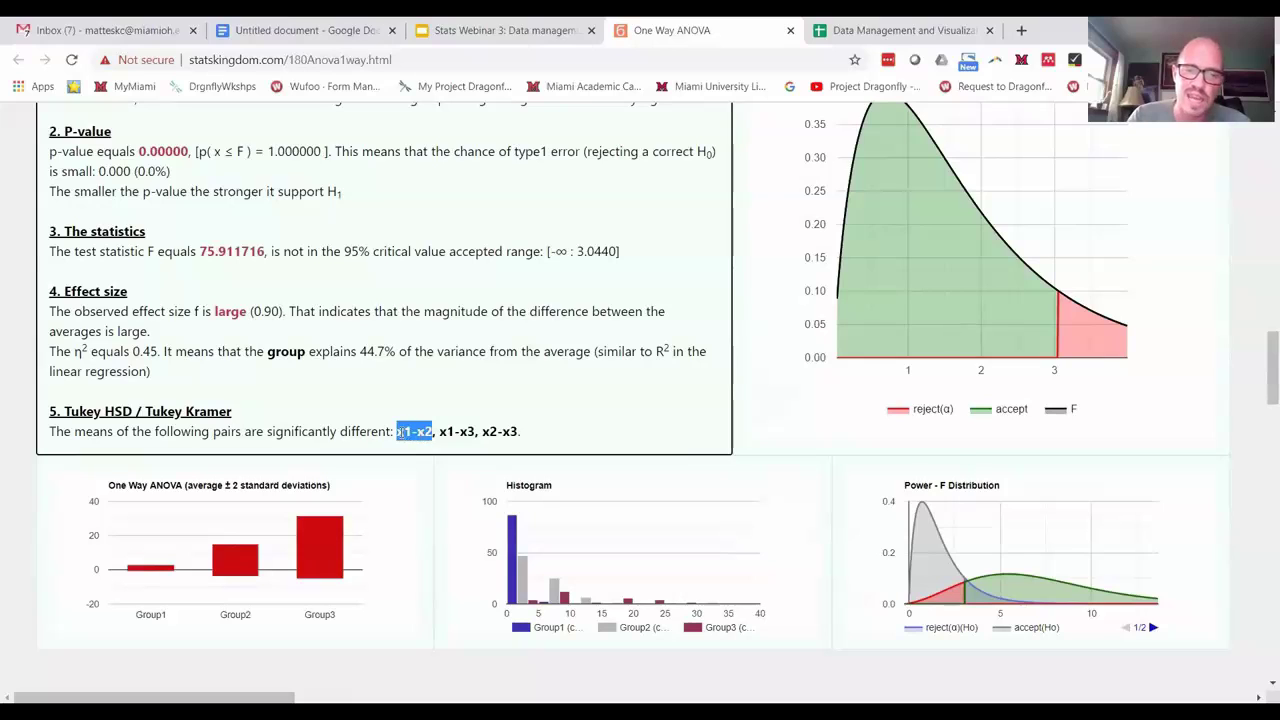
pyautogui.doubleClick(405, 431)
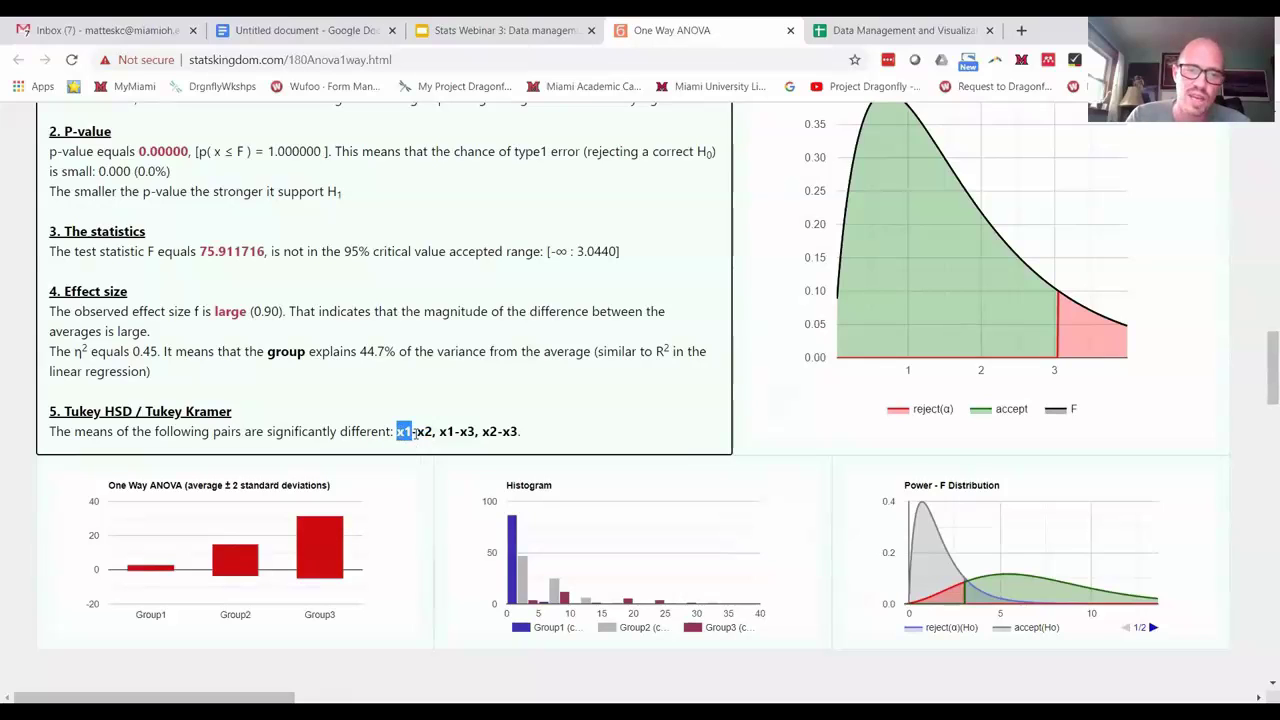
pyautogui.doubleClick(422, 431)
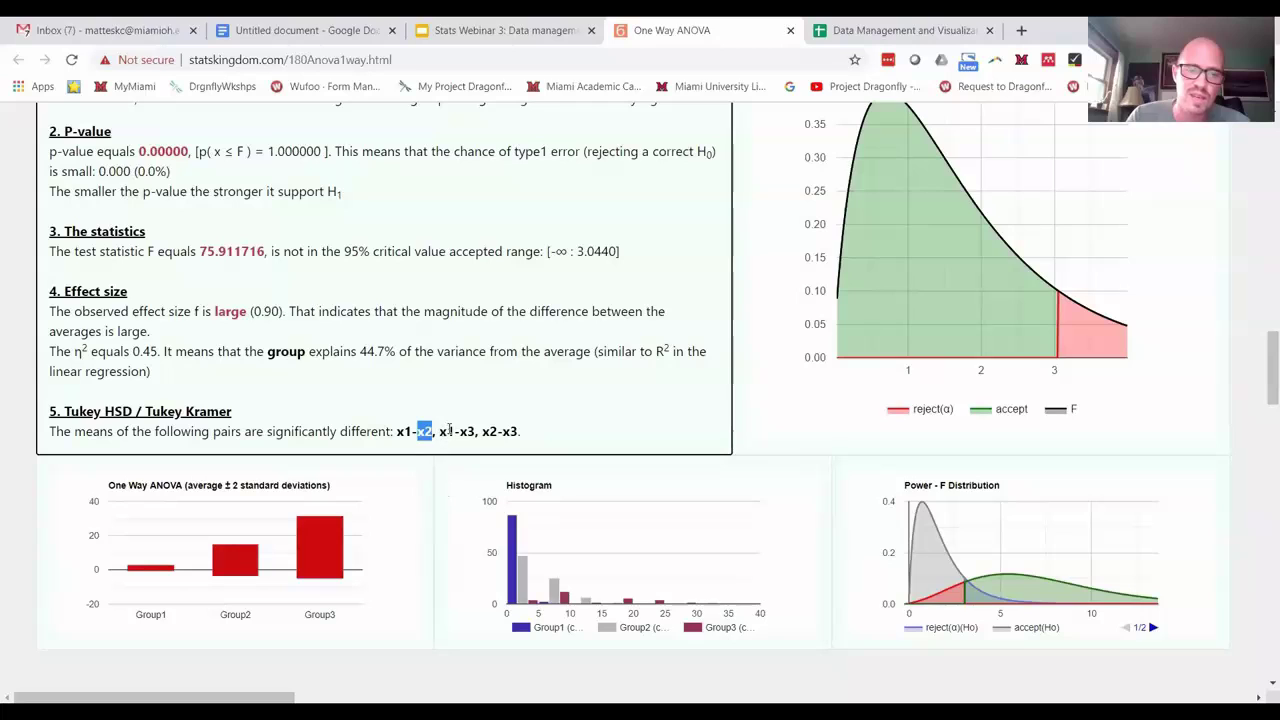
pyautogui.doubleClick(447, 431)
pyautogui.doubleClick(466, 431)
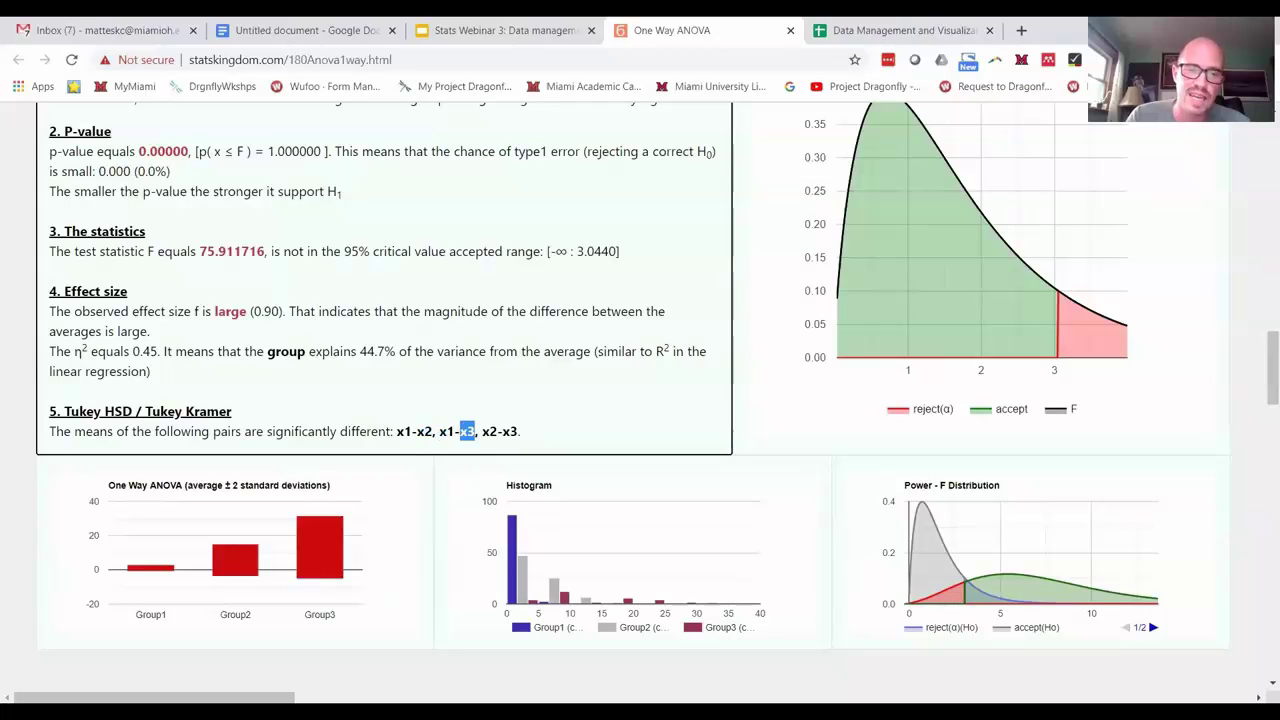
pyautogui.doubleClick(490, 431)
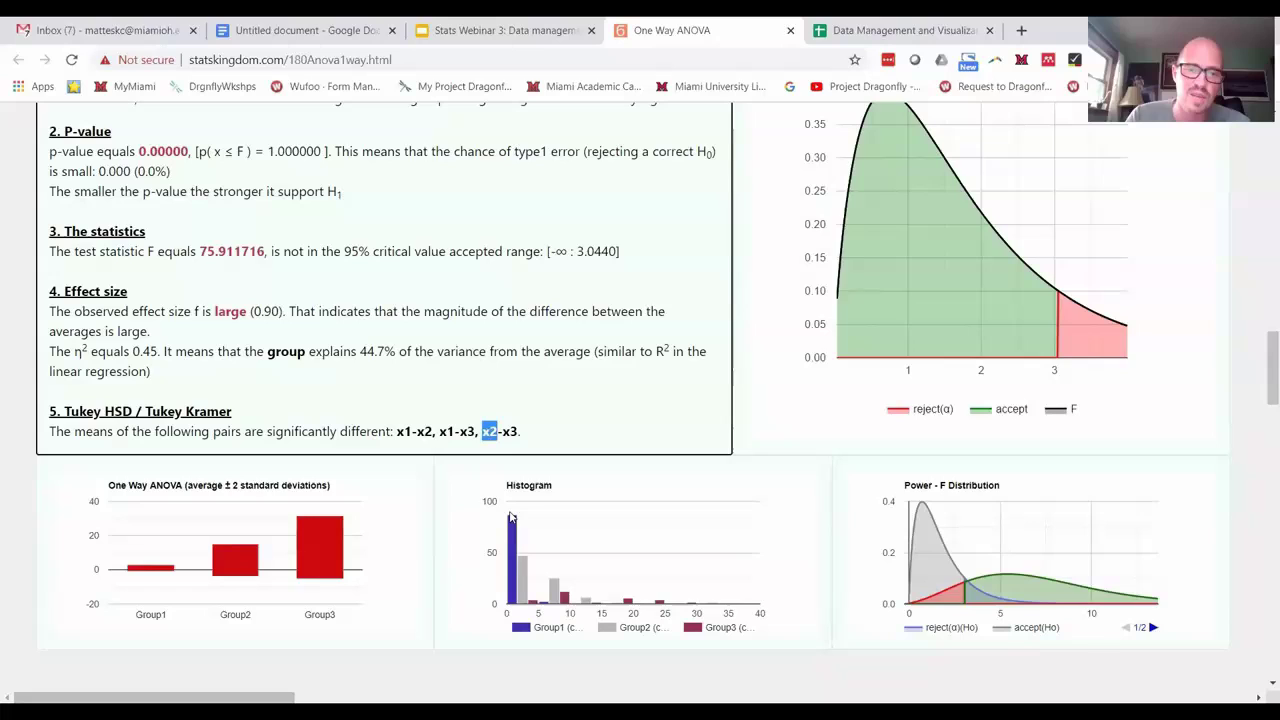
pyautogui.doubleClick(510, 431)
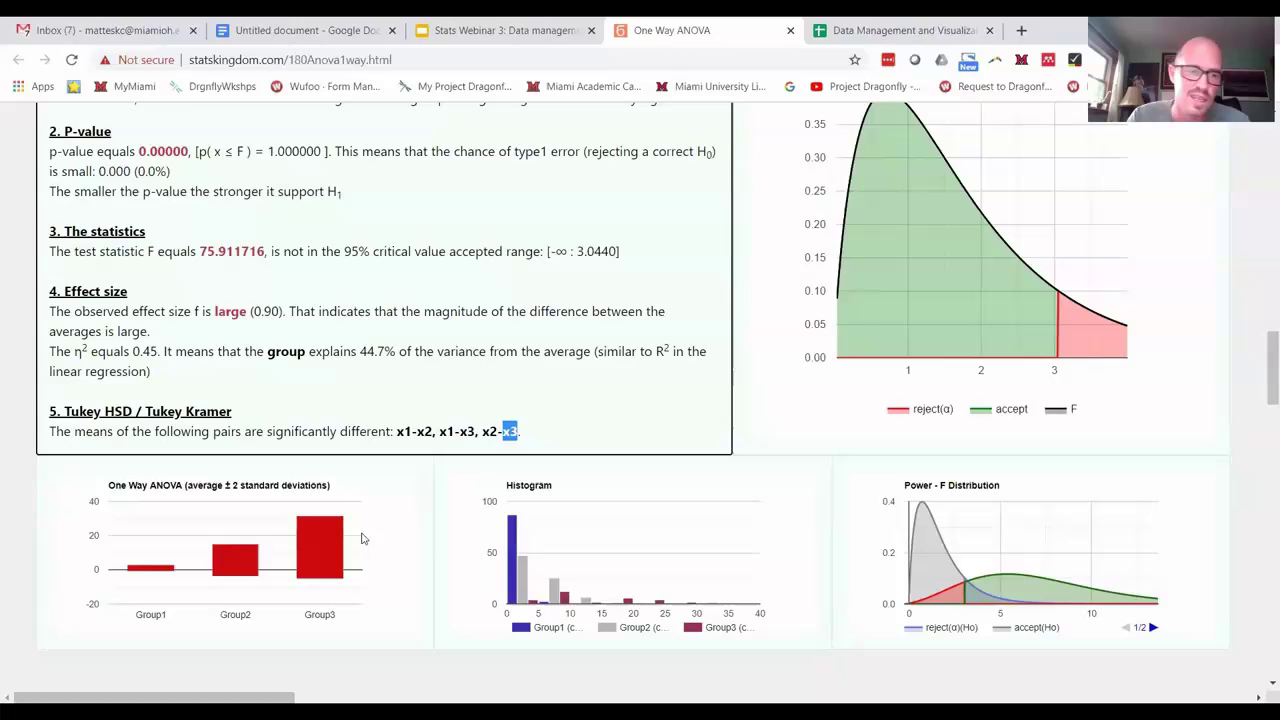
pyautogui.scroll(-3, 305, 565)
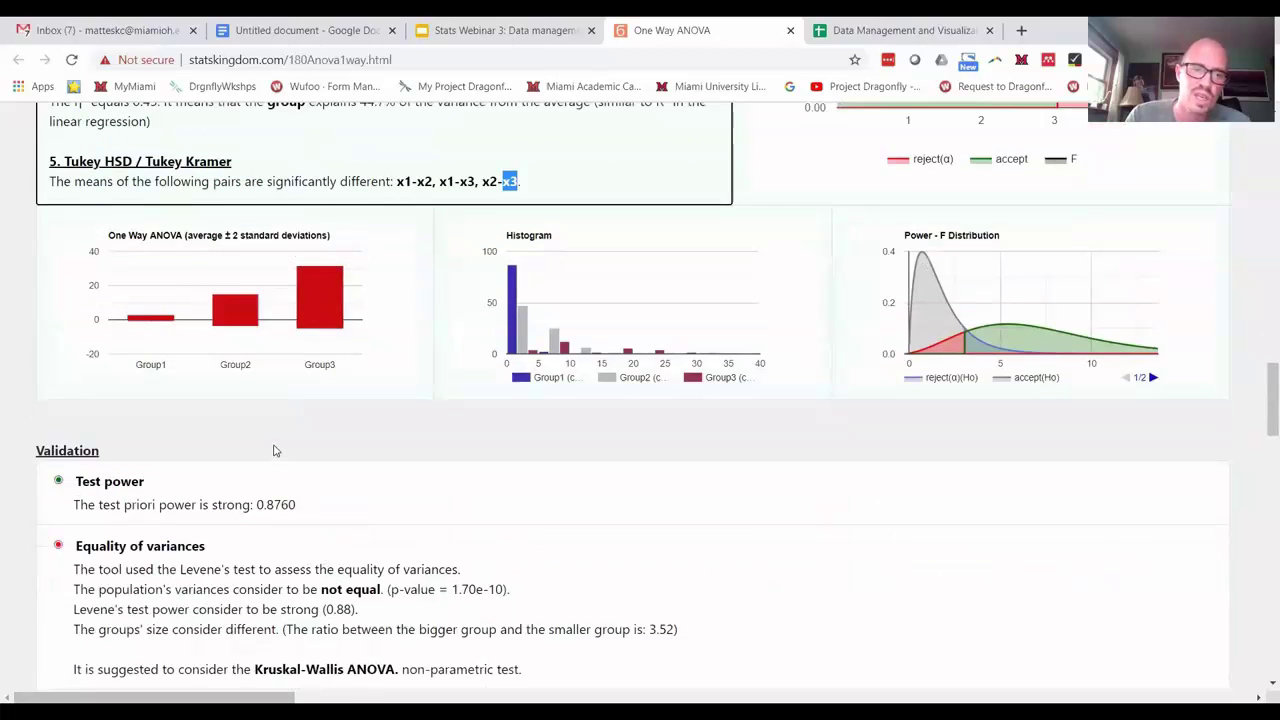
pyautogui.scroll(1, 275, 451)
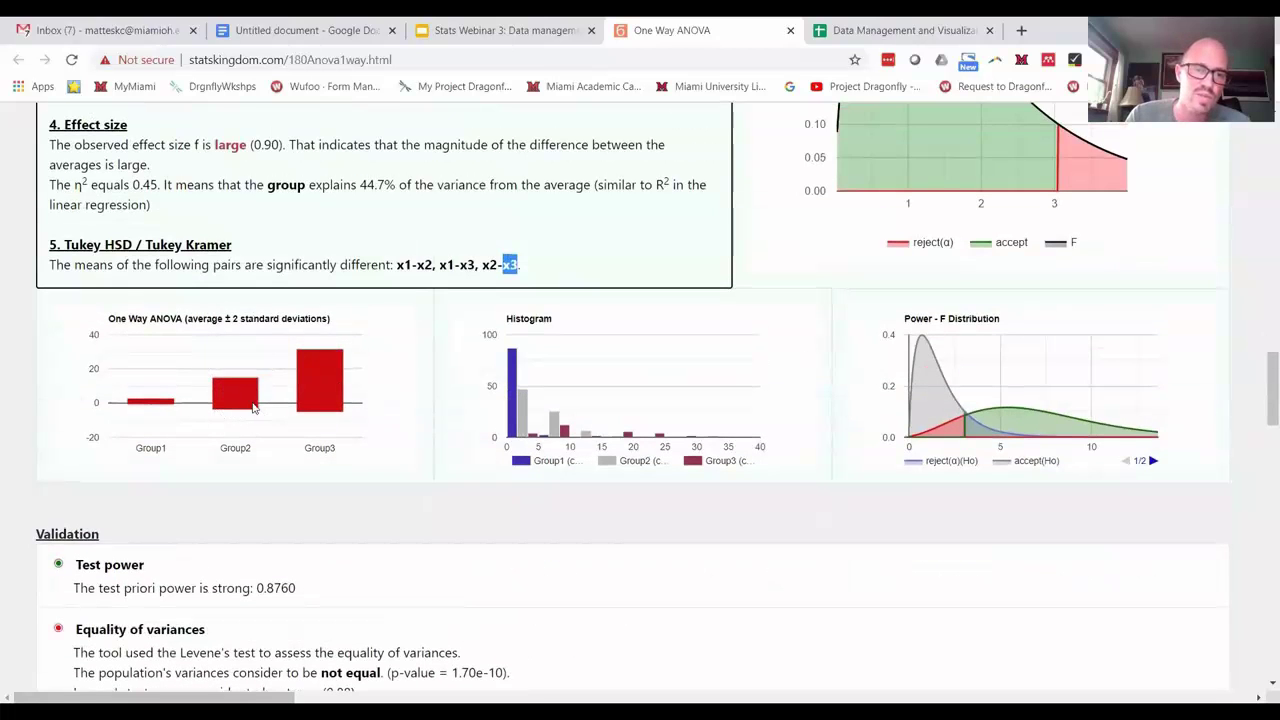
pyautogui.moveTo(512, 310)
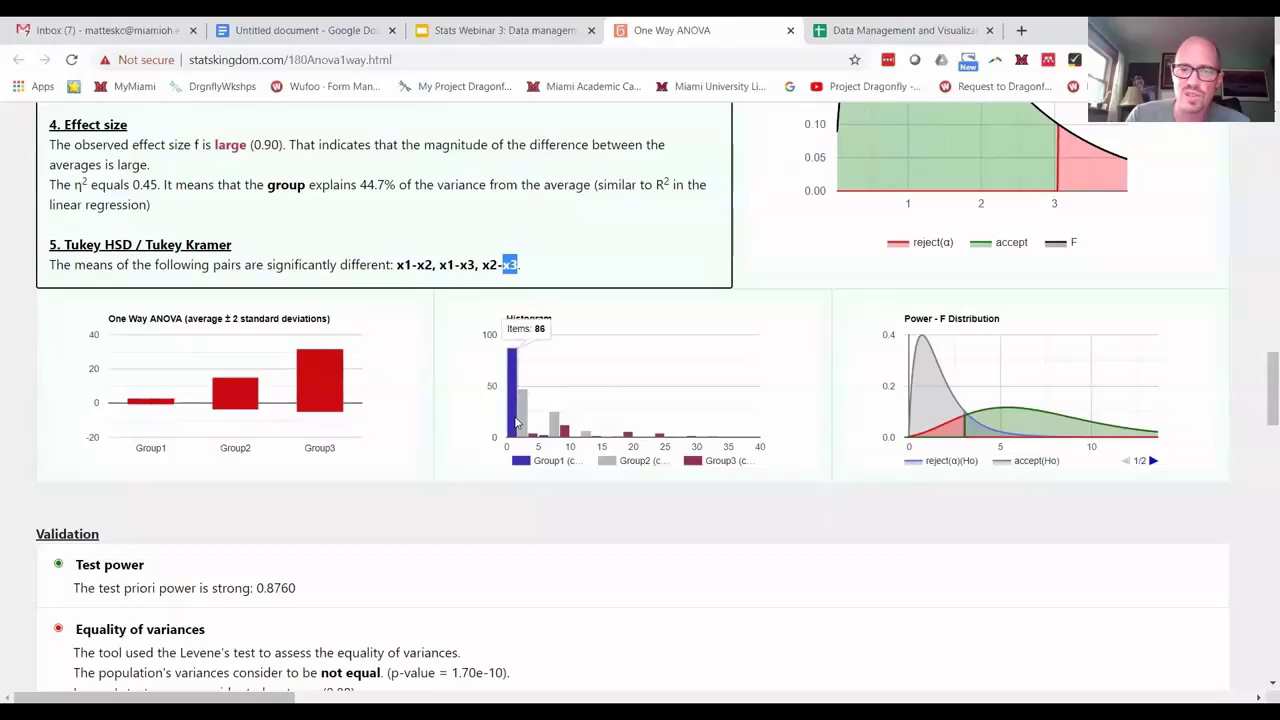
pyautogui.scroll(-1, 515, 422)
pyautogui.scroll(-2, 515, 422)
pyautogui.scroll(-1, 515, 422)
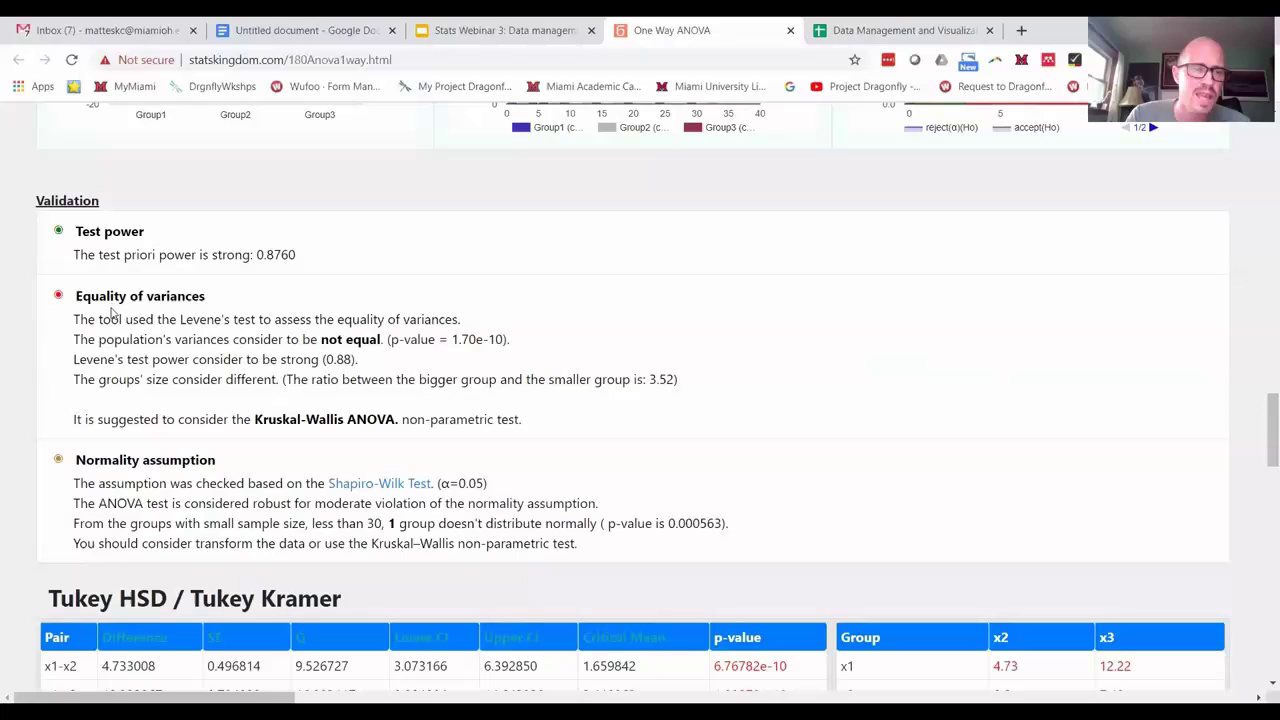
pyautogui.moveTo(77, 459); pyautogui.dragTo(216, 459)
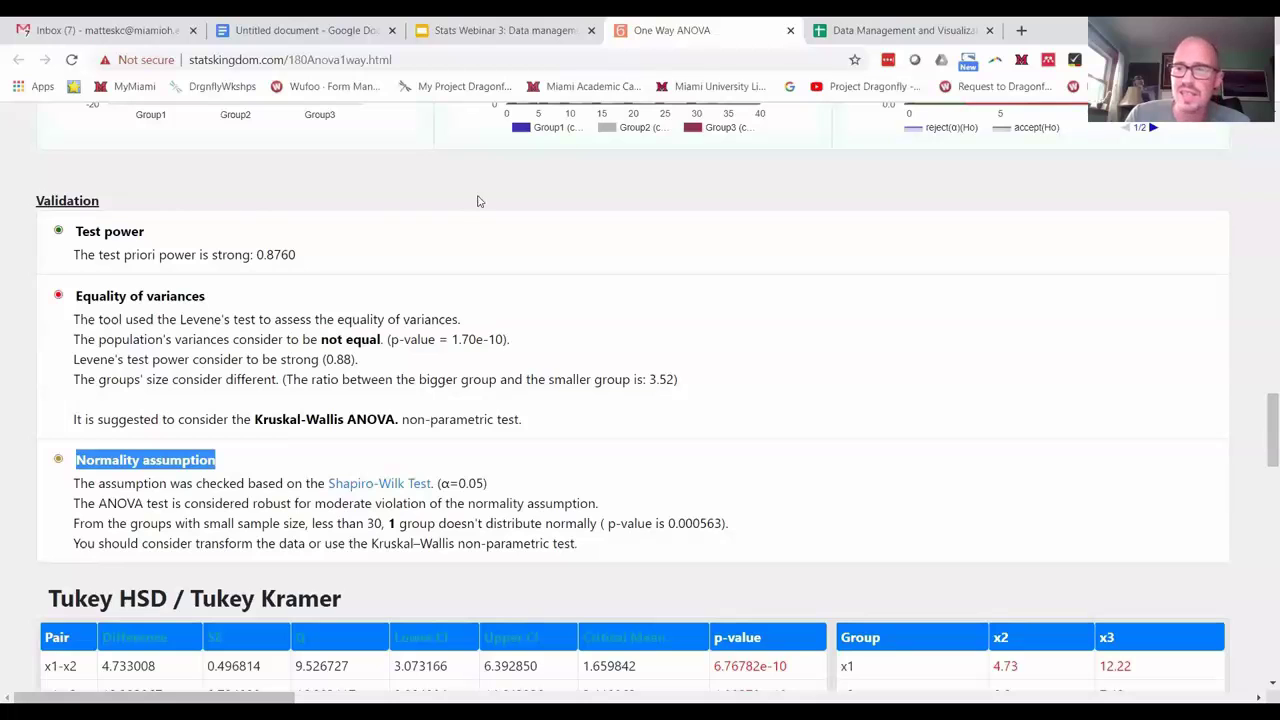
pyautogui.scroll(-2, 391, 323)
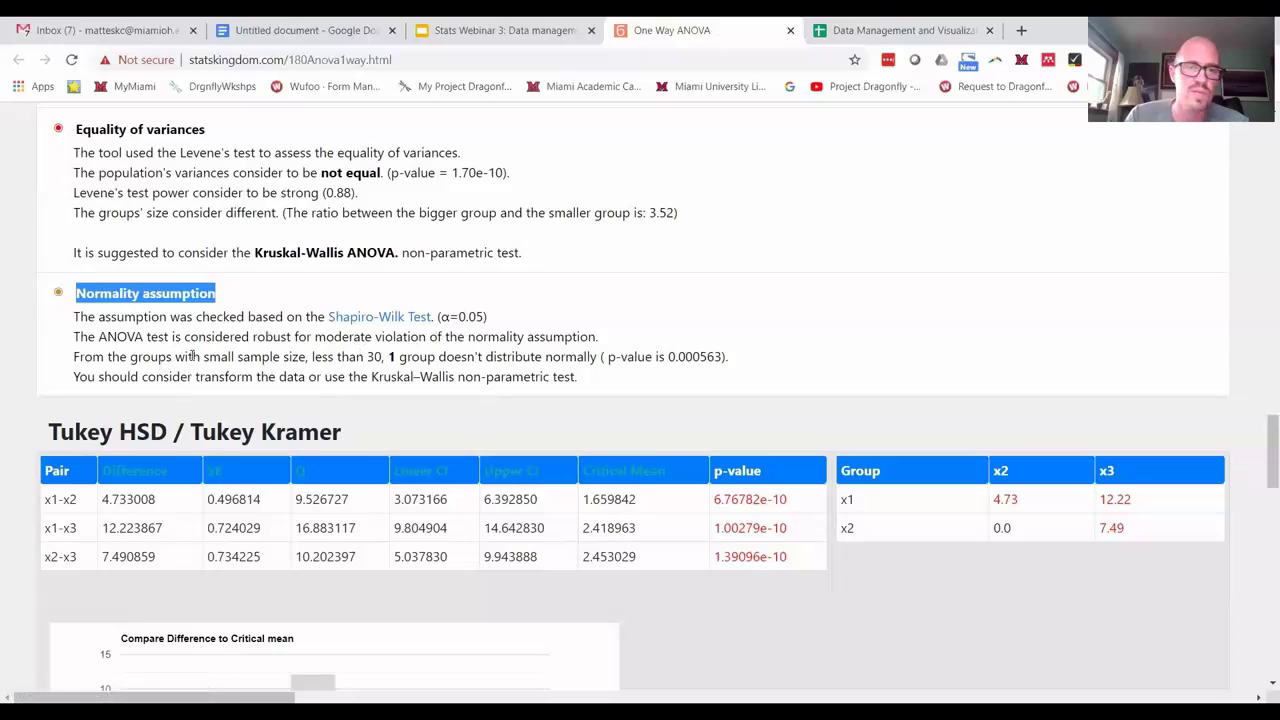
pyautogui.moveTo(205, 356); pyautogui.dragTo(469, 356)
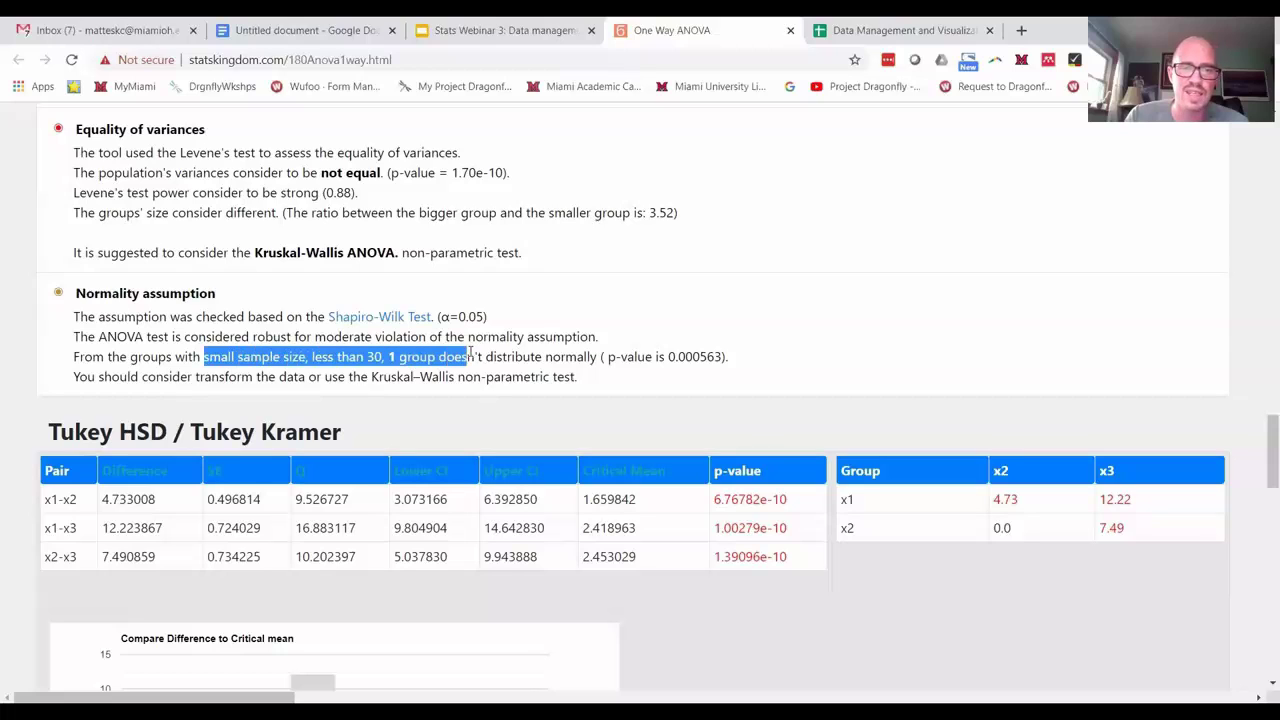
pyautogui.moveTo(503, 351)
pyautogui.mouseDown()
pyautogui.moveTo(593, 347)
pyautogui.moveTo(390, 370)
pyautogui.mouseUp()
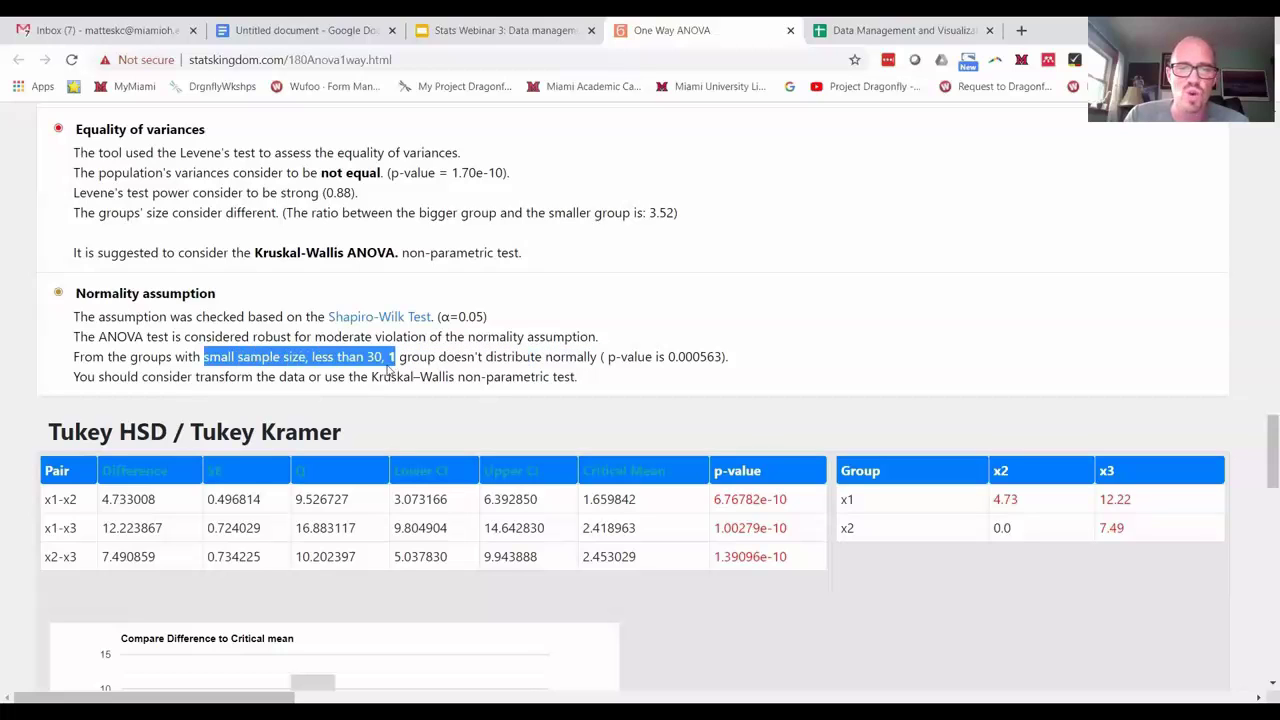
pyautogui.click(391, 358)
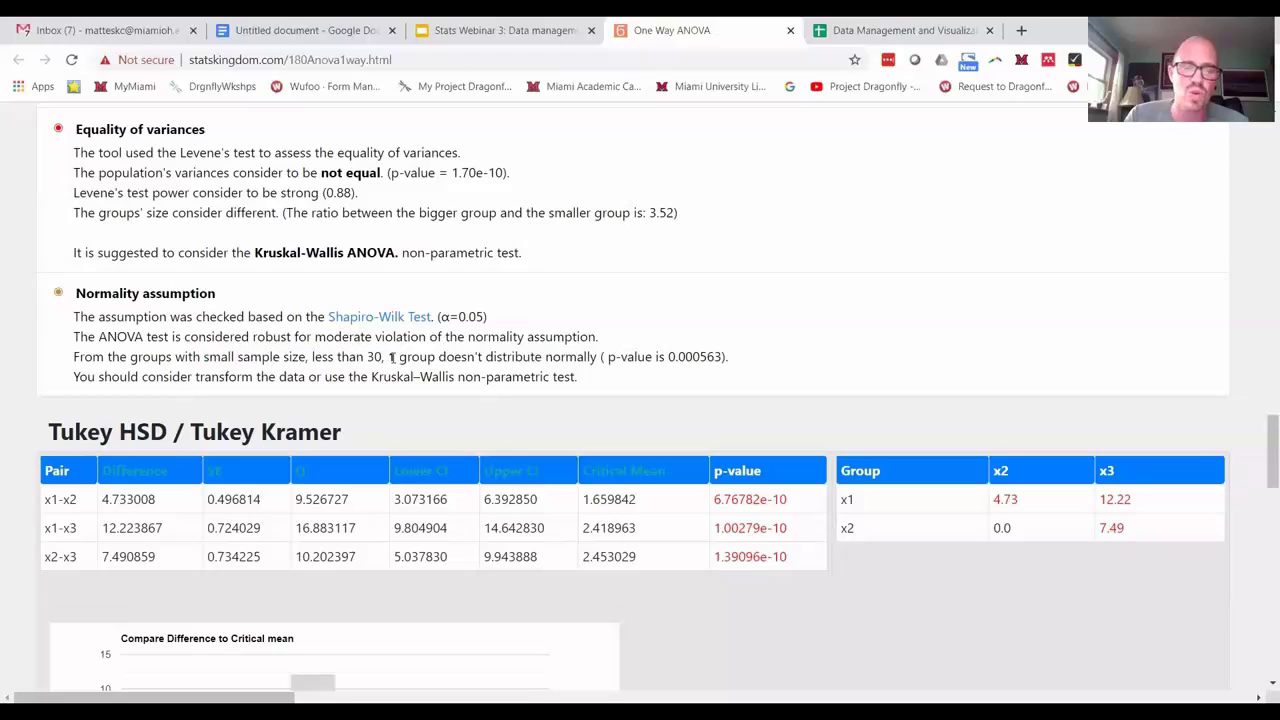
pyautogui.moveTo(391, 357); pyautogui.dragTo(593, 357)
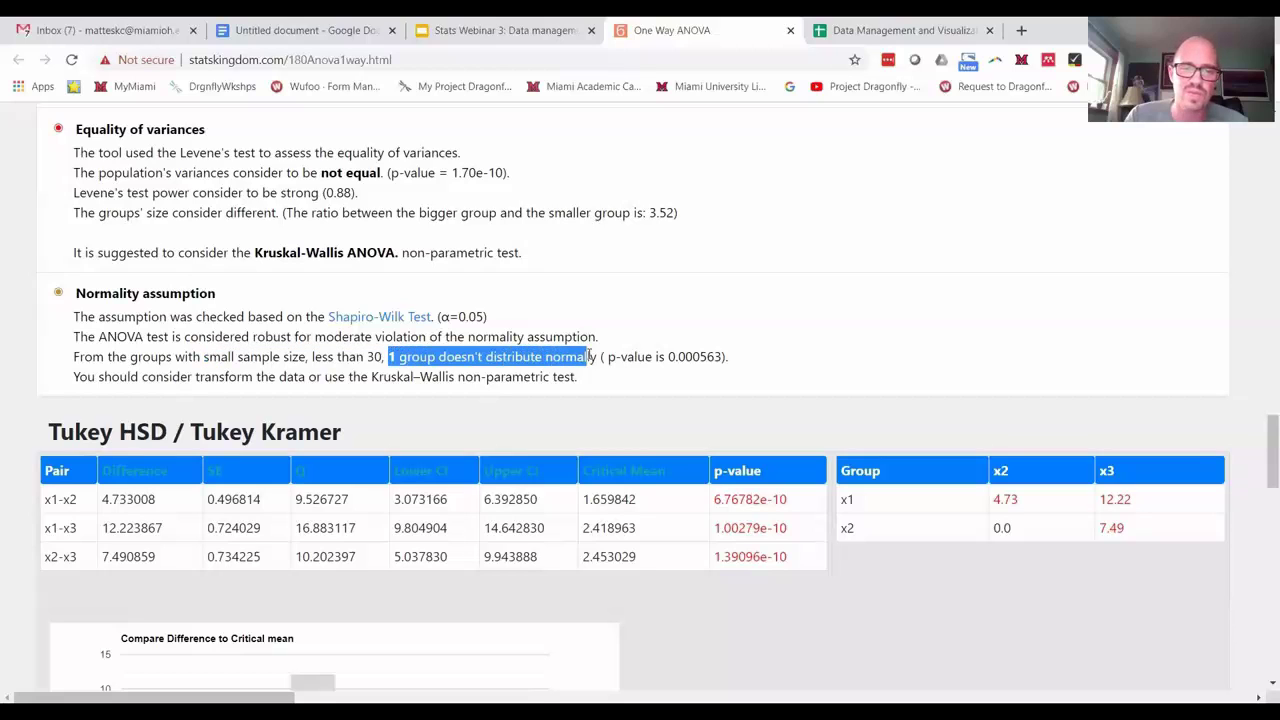
pyautogui.moveTo(612, 357); pyautogui.dragTo(606, 357)
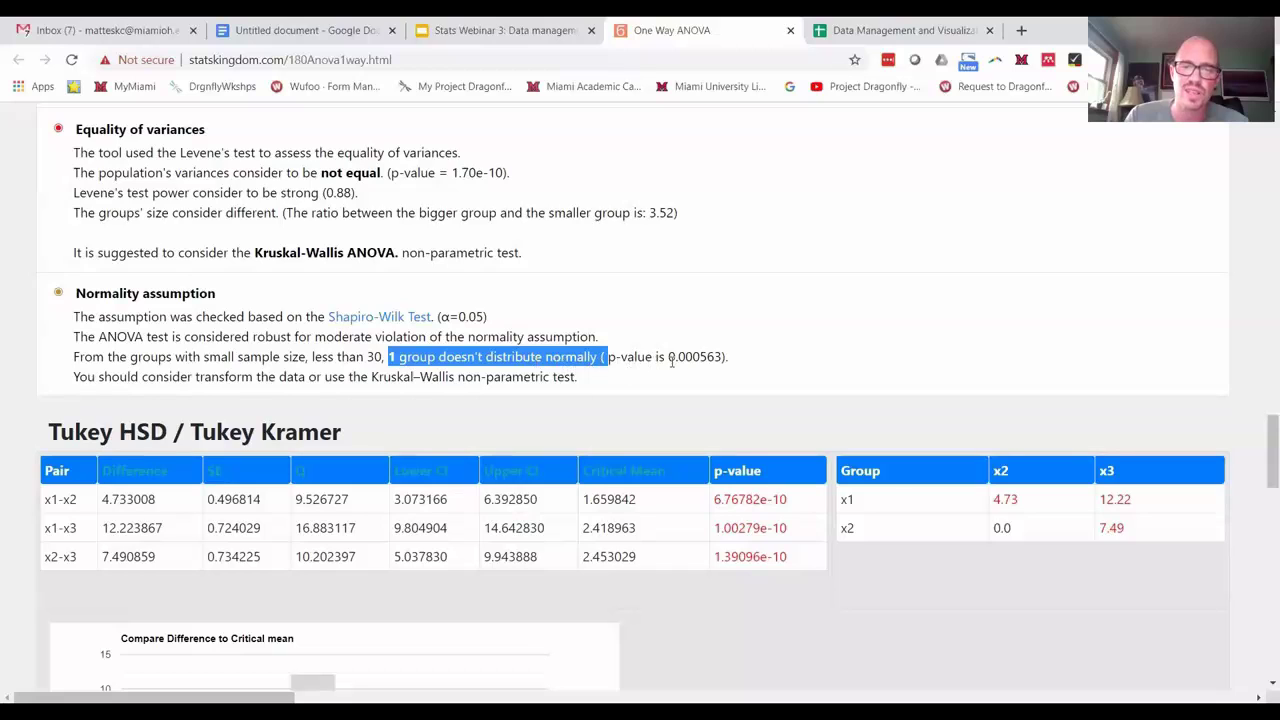
pyautogui.moveTo(713, 357); pyautogui.dragTo(660, 358)
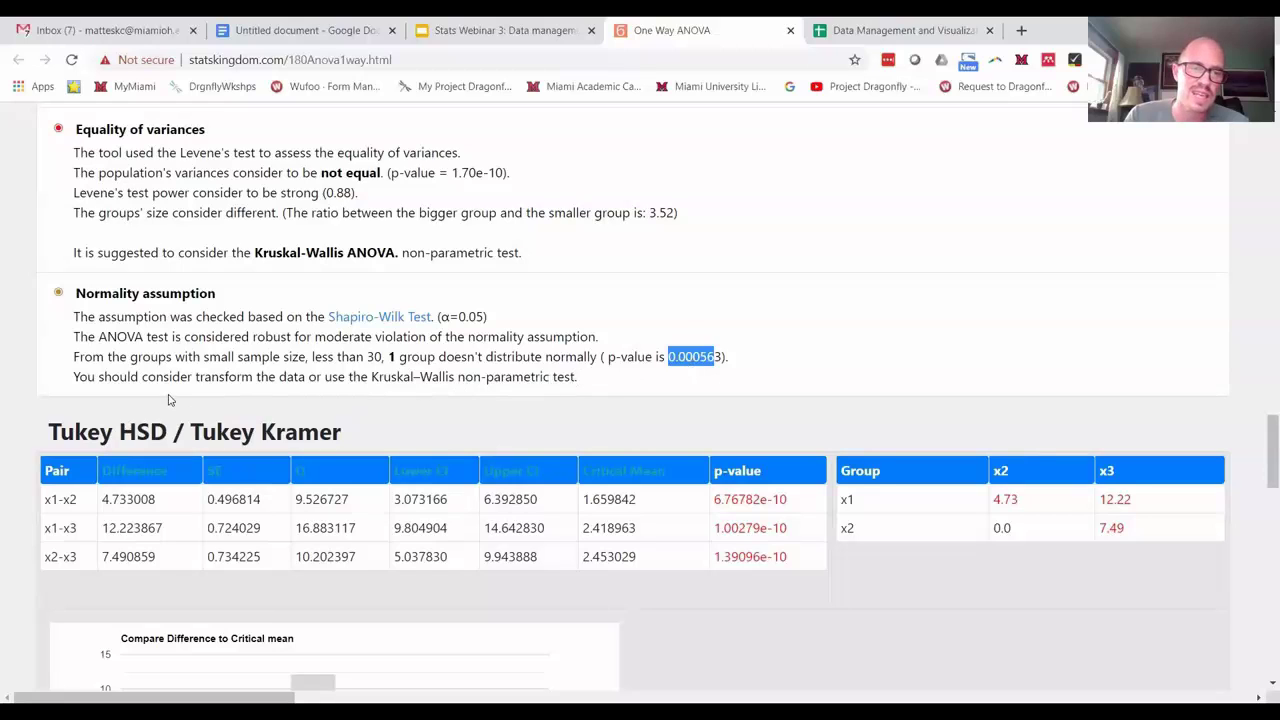
pyautogui.moveTo(176, 380); pyautogui.dragTo(579, 377)
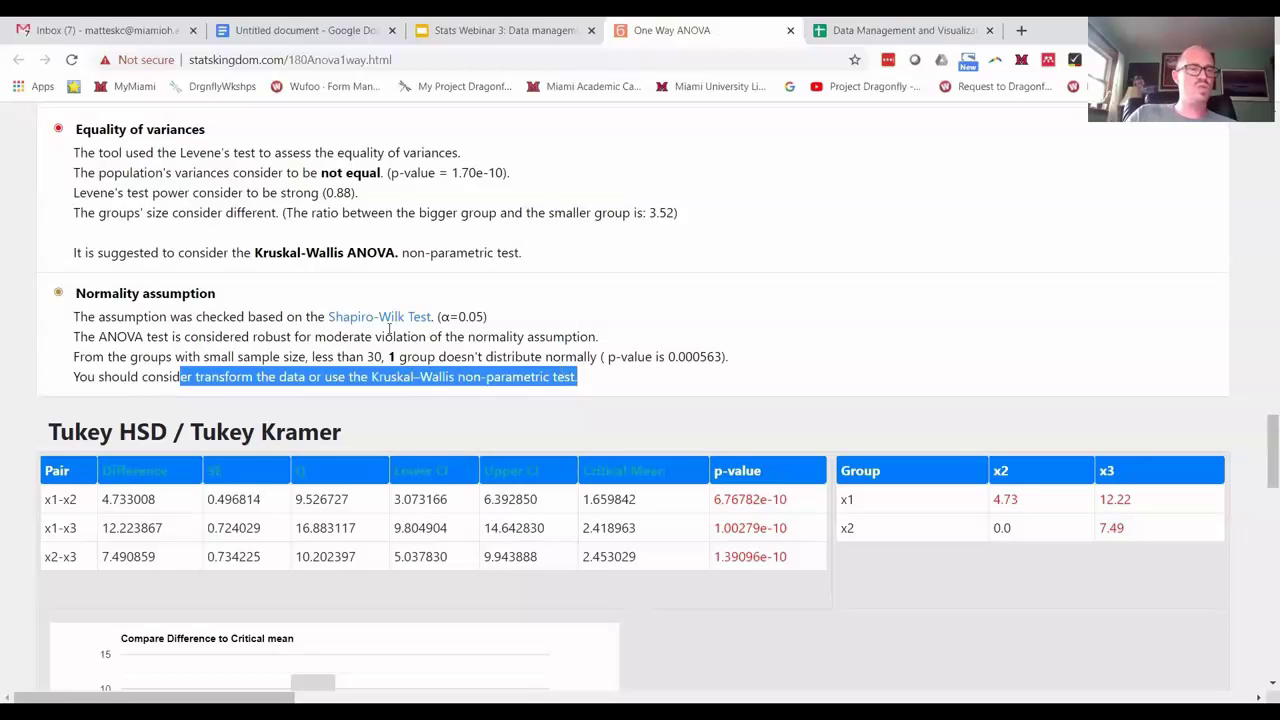
pyautogui.scroll(3, 328, 314)
pyautogui.scroll(-2, 120, 272)
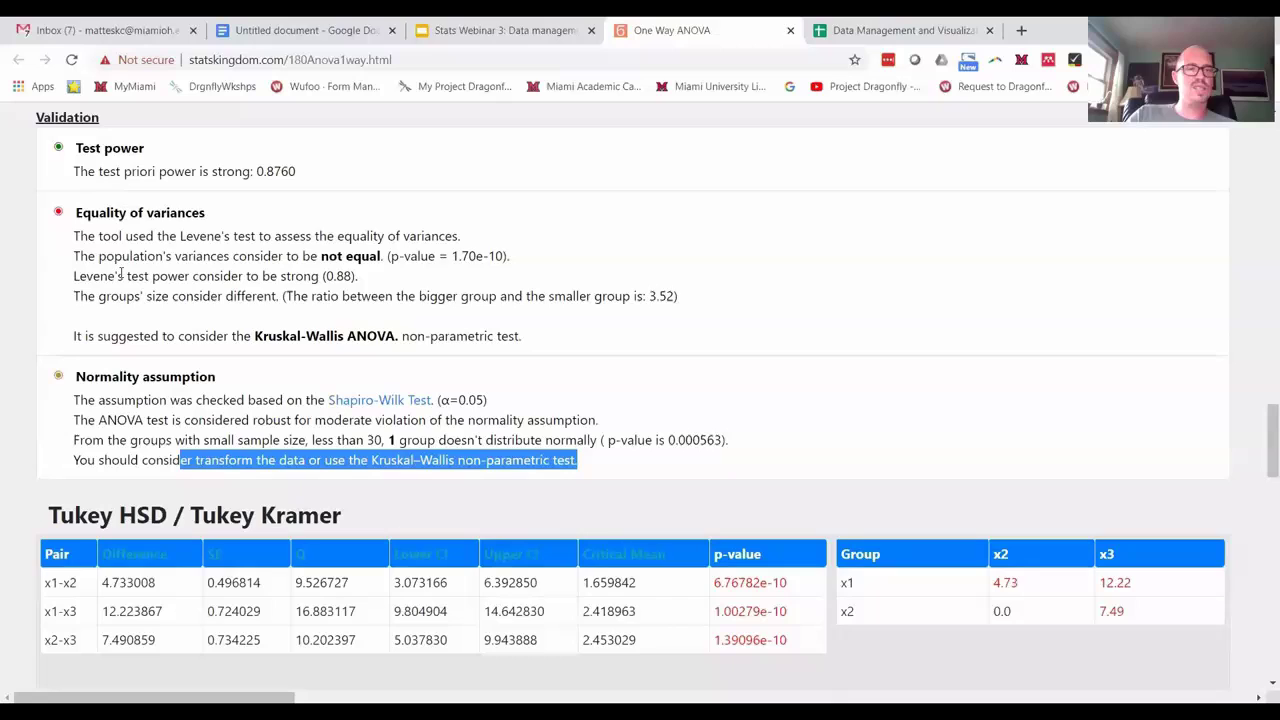